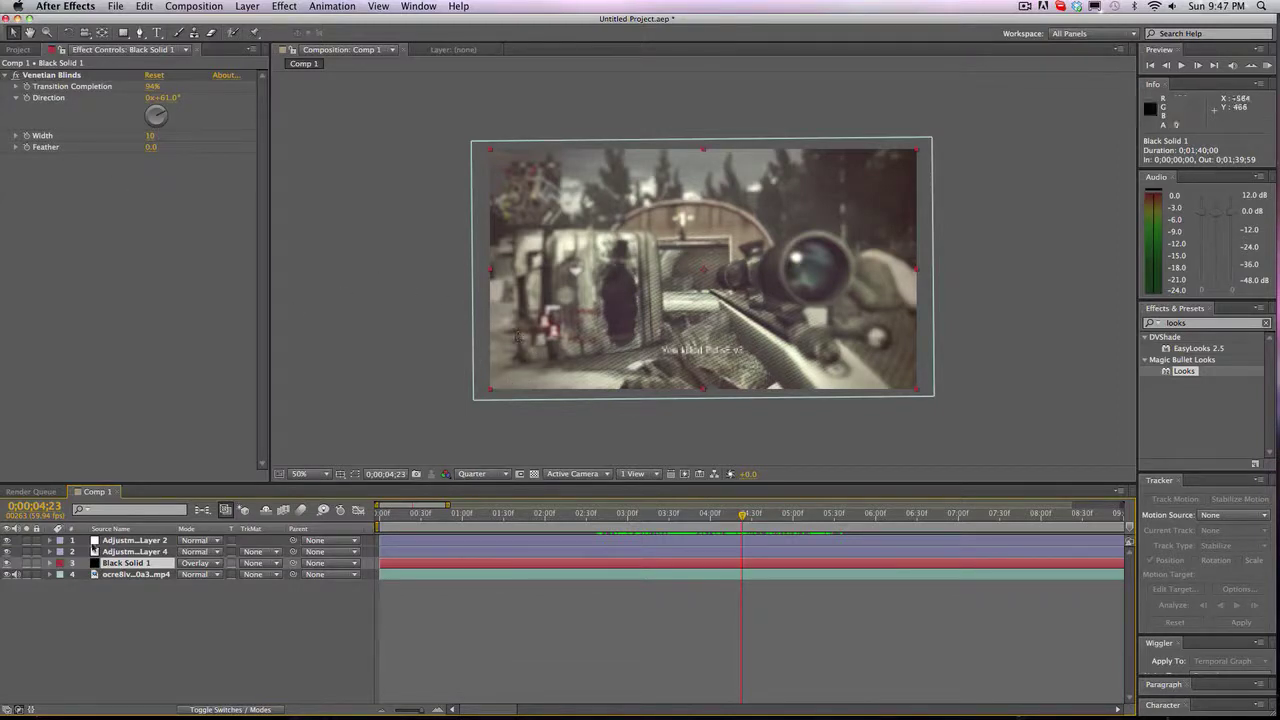
Step: Set the composition preview resolution to Full, examine the frame up close, and move the playhead to 0;00;04;14
{"action": "scroll", "coordinate": [578, 332], "scroll_direction": "up", "scroll_amount": 2}
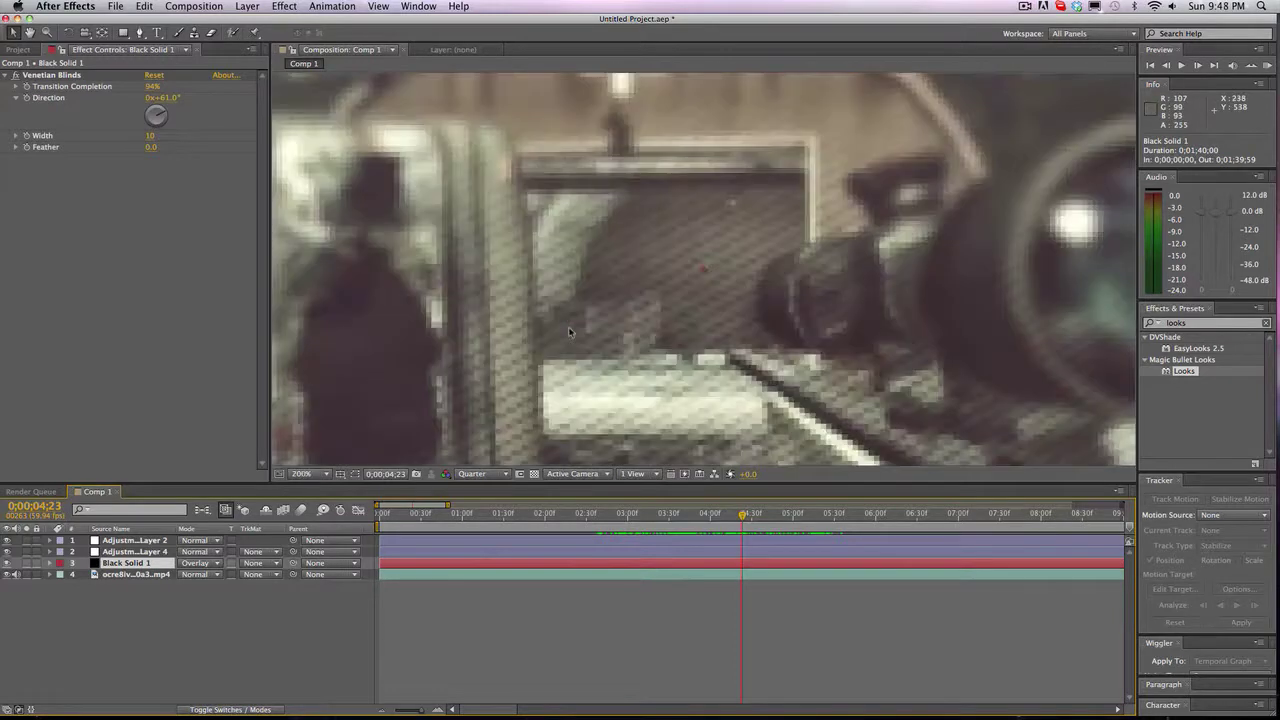
{"action": "left_click", "coordinate": [476, 474]}
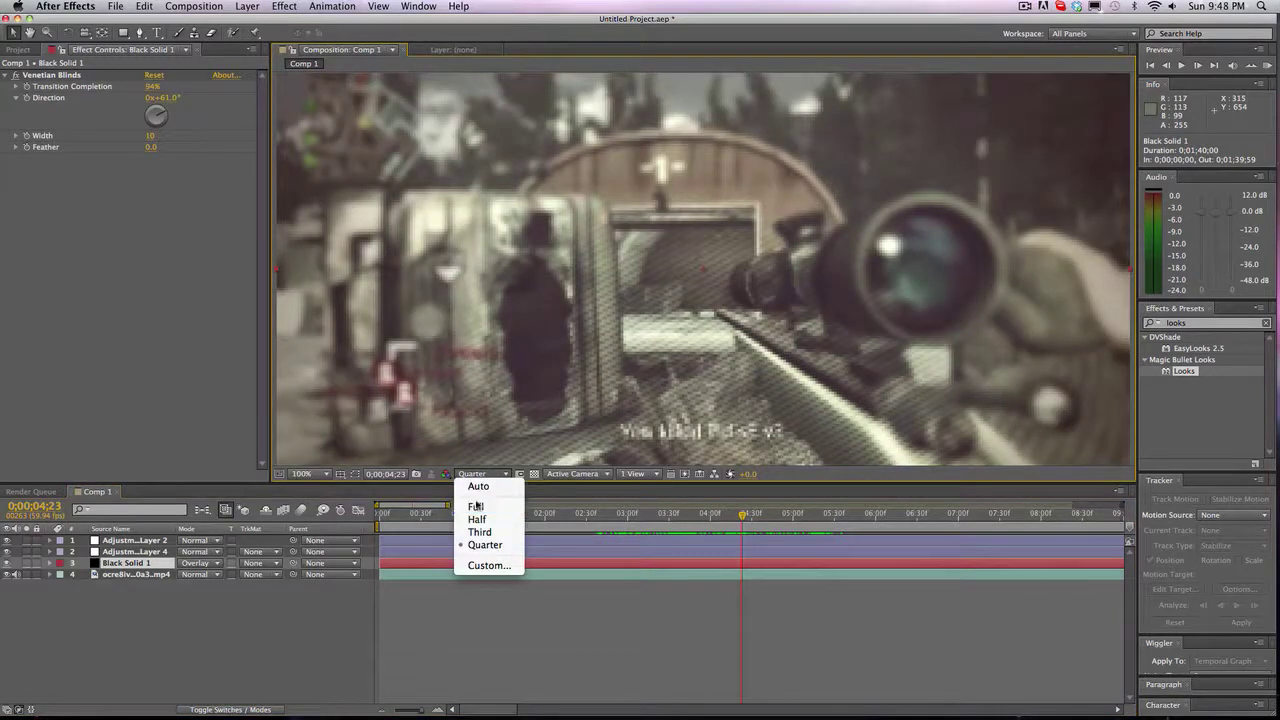
{"action": "left_click", "coordinate": [470, 502]}
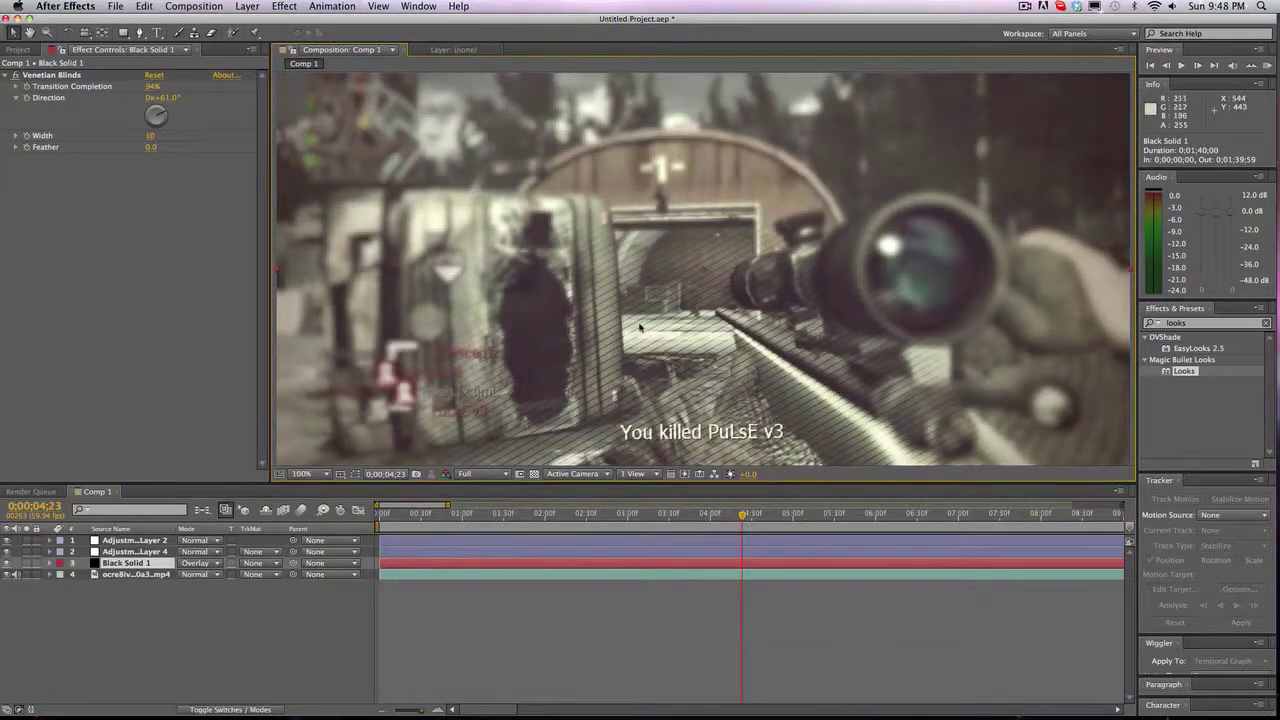
{"action": "key", "text": "comma"}
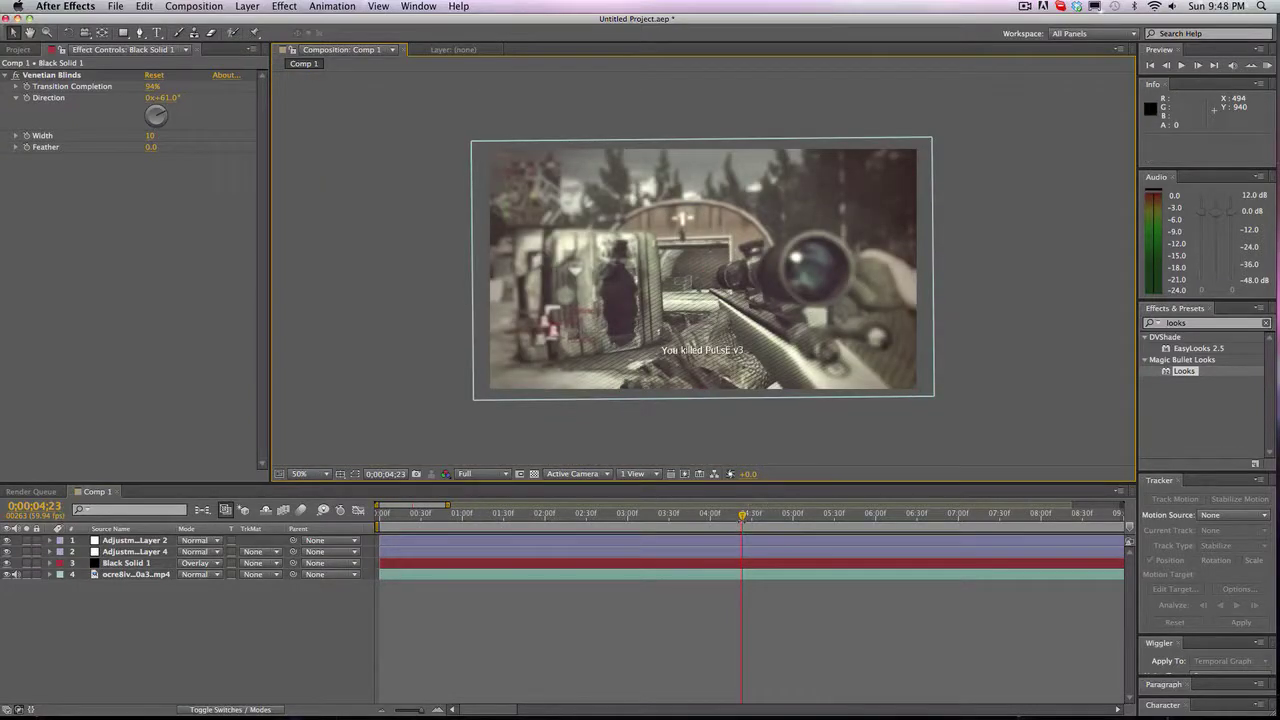
{"action": "left_click_drag", "start_coordinate": [745, 518], "coordinate": [730, 517]}
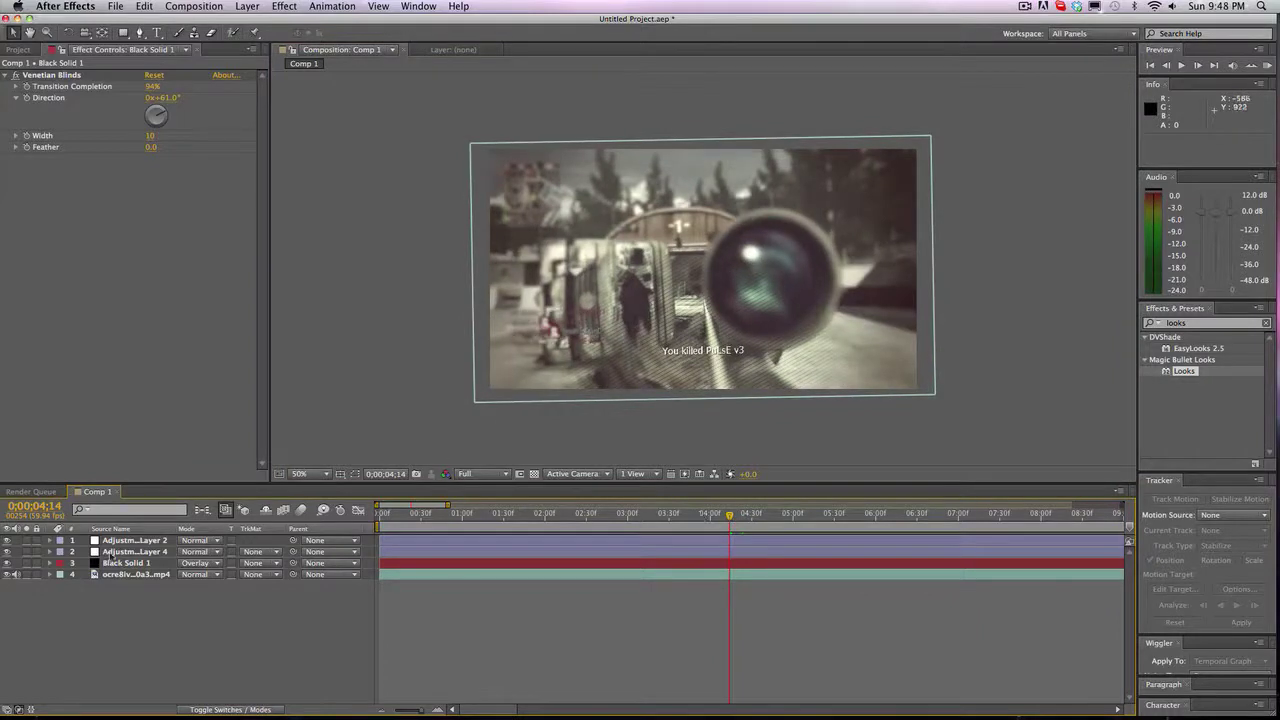
Step: Review the effects on Adjustment Layer 2, Black Solid 1 and Adjustment Layer 4, and view the frame at 0;00;03;26
{"action": "left_click", "coordinate": [131, 541]}
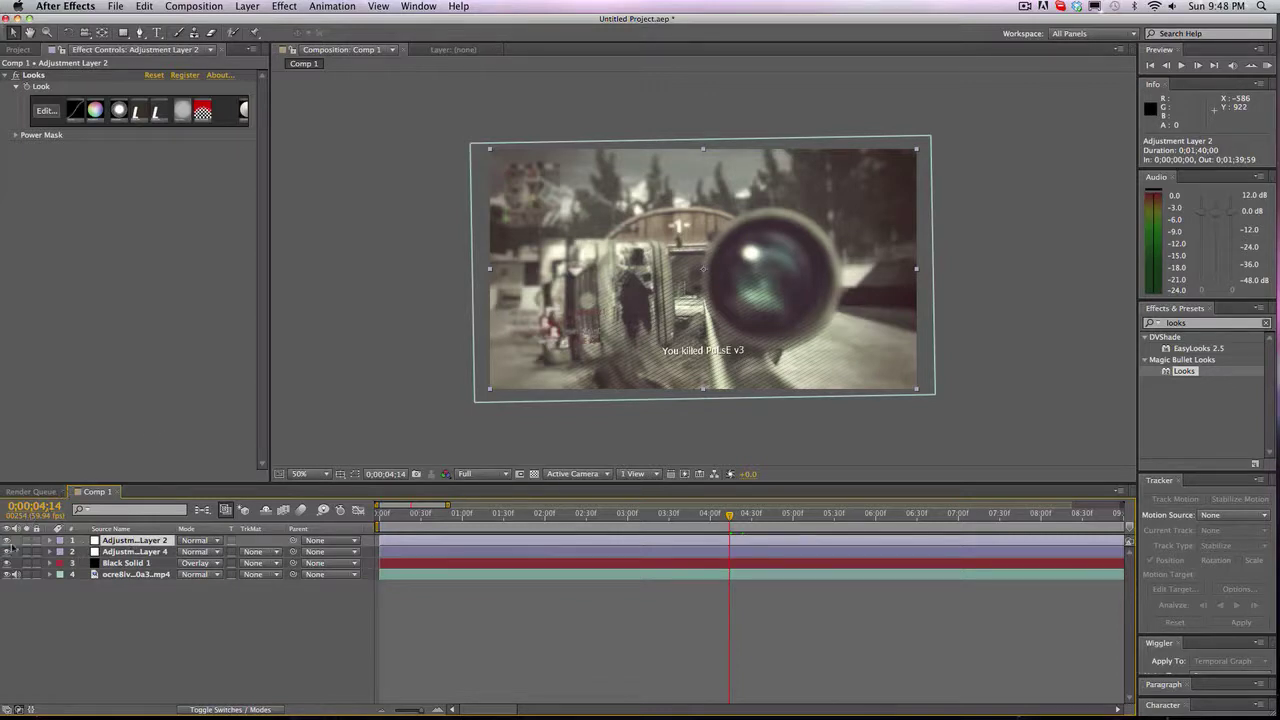
{"action": "left_click", "coordinate": [131, 564]}
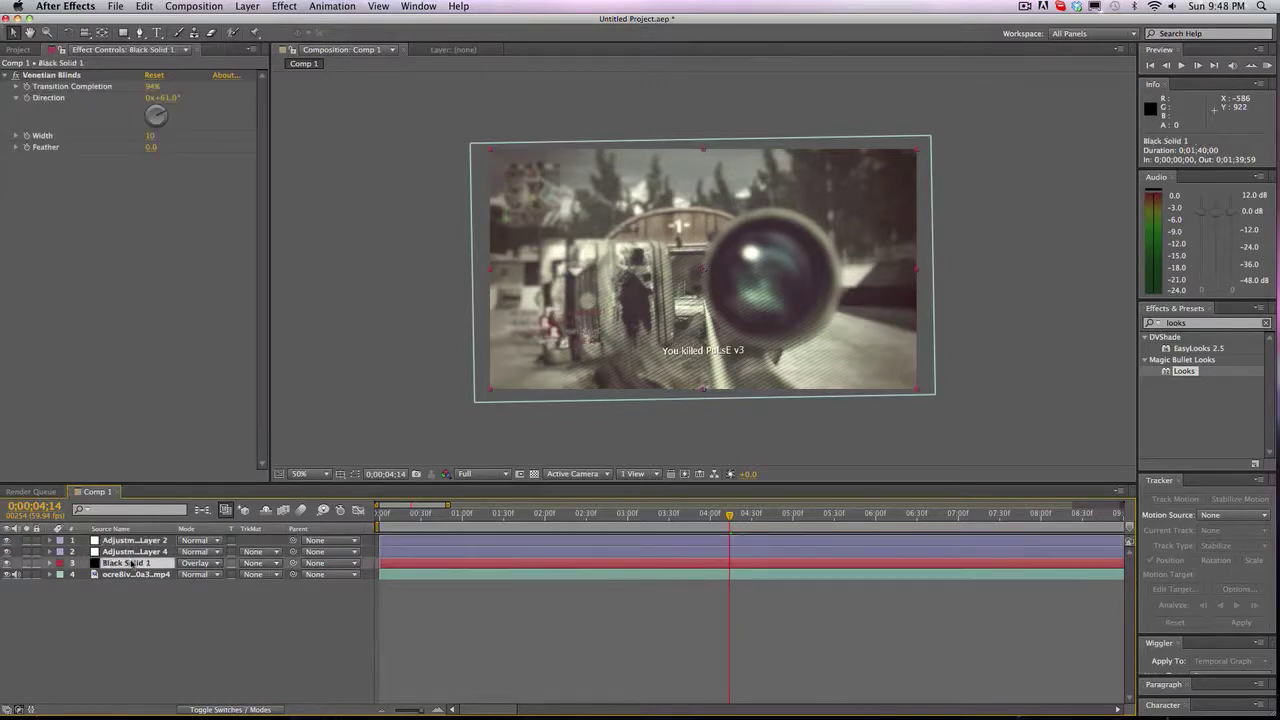
{"action": "left_click", "coordinate": [134, 552]}
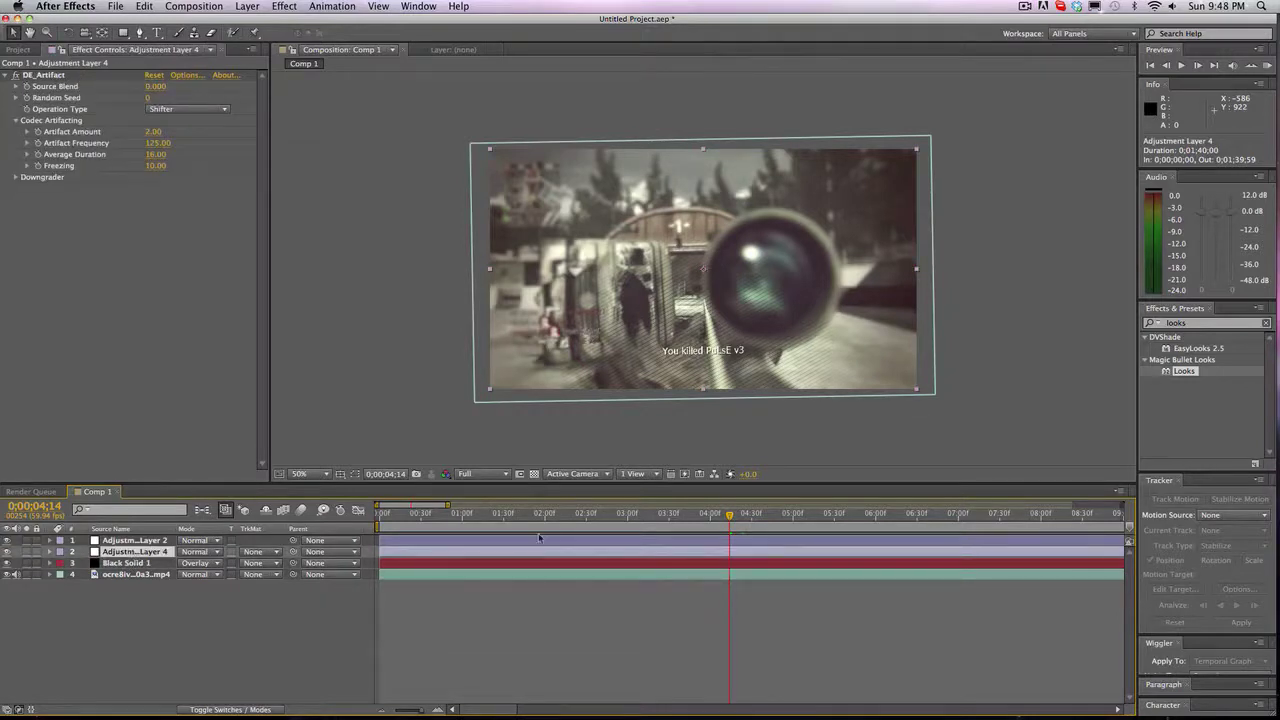
{"action": "left_click_drag", "start_coordinate": [629, 519], "coordinate": [664, 515]}
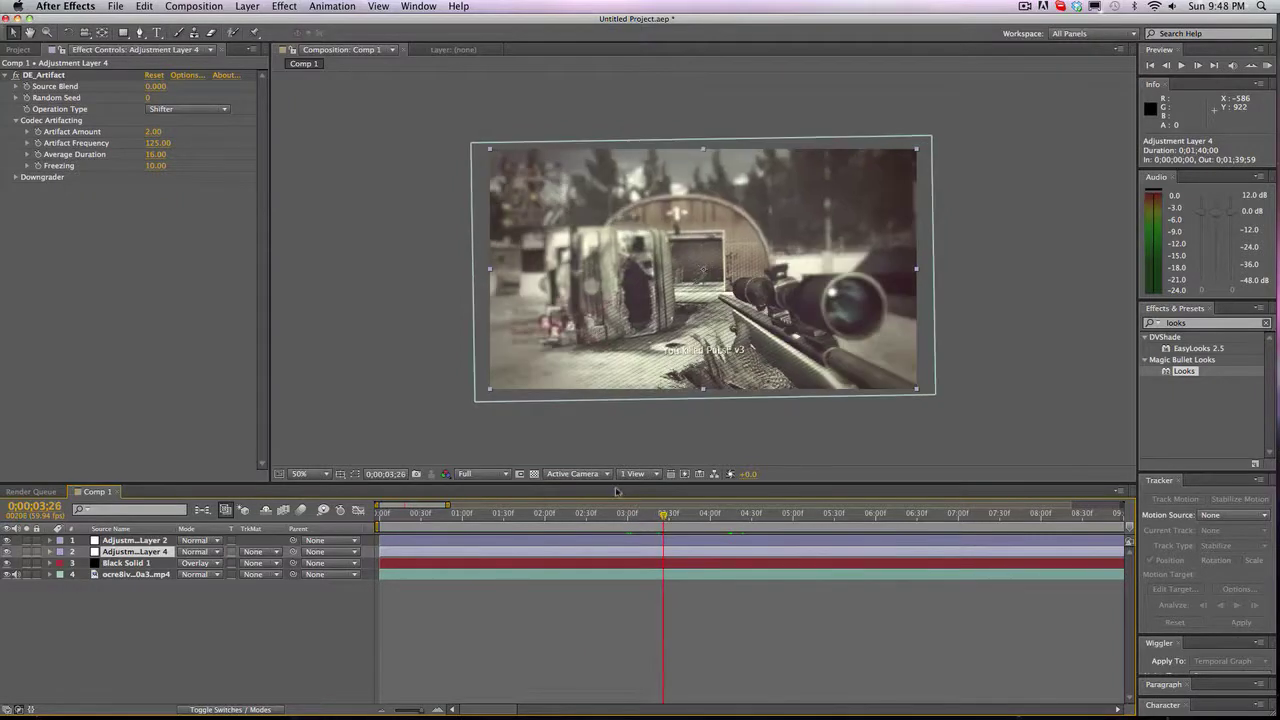
Step: View the frame at 0;00;03;50 in Quarter resolution and return the preview to Full resolution for comparison
{"action": "left_click", "coordinate": [482, 474]}
{"action": "left_click", "coordinate": [497, 550]}
{"action": "left_click_drag", "start_coordinate": [672, 515], "coordinate": [697, 514]}
{"action": "left_click", "coordinate": [485, 474]}
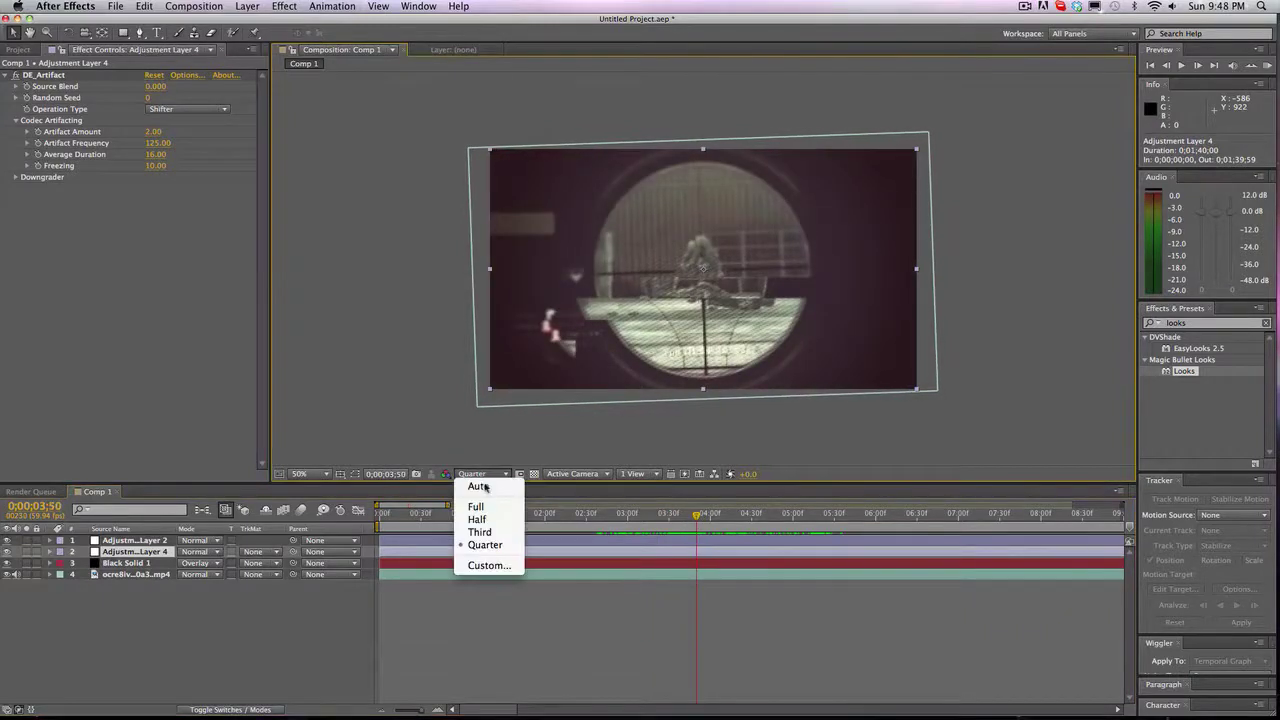
{"action": "left_click", "coordinate": [485, 474]}
{"action": "left_click", "coordinate": [485, 474]}
{"action": "left_click", "coordinate": [488, 503]}
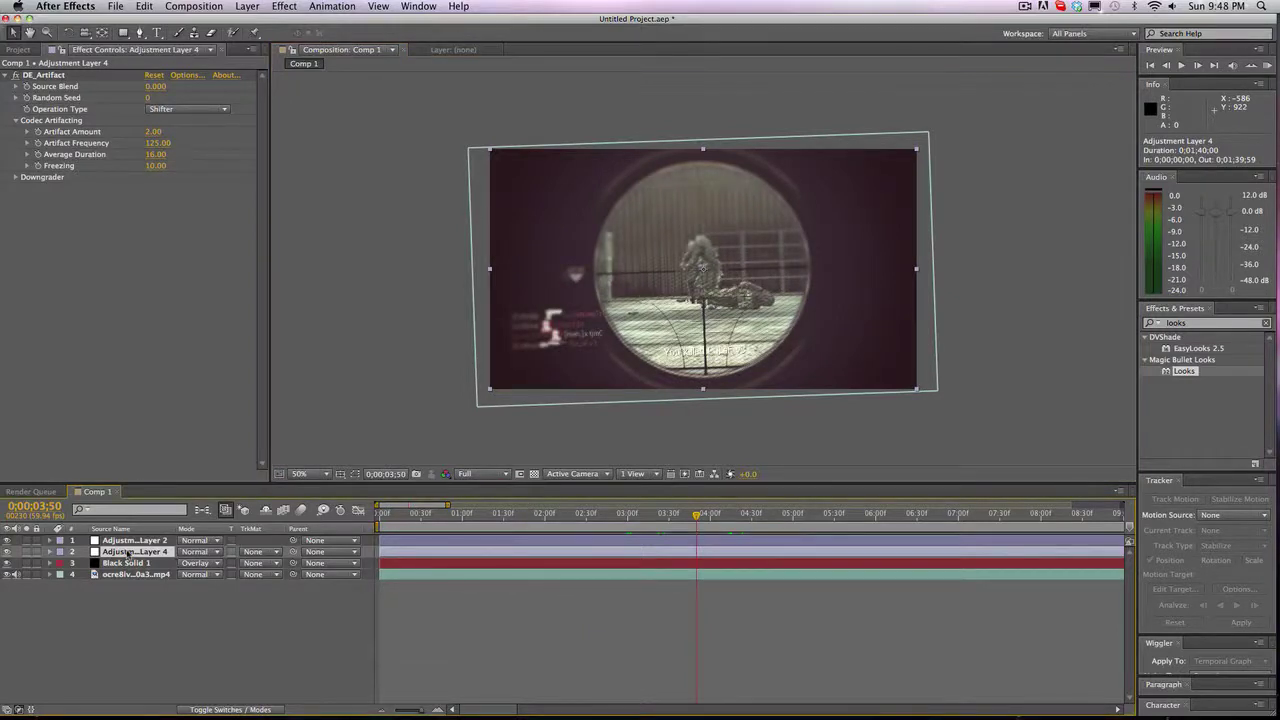
Step: Delete Adjustment Layer 4 with the DE_Artifact effect and check the effects on the remaining layers
{"action": "key", "text": "Delete"}
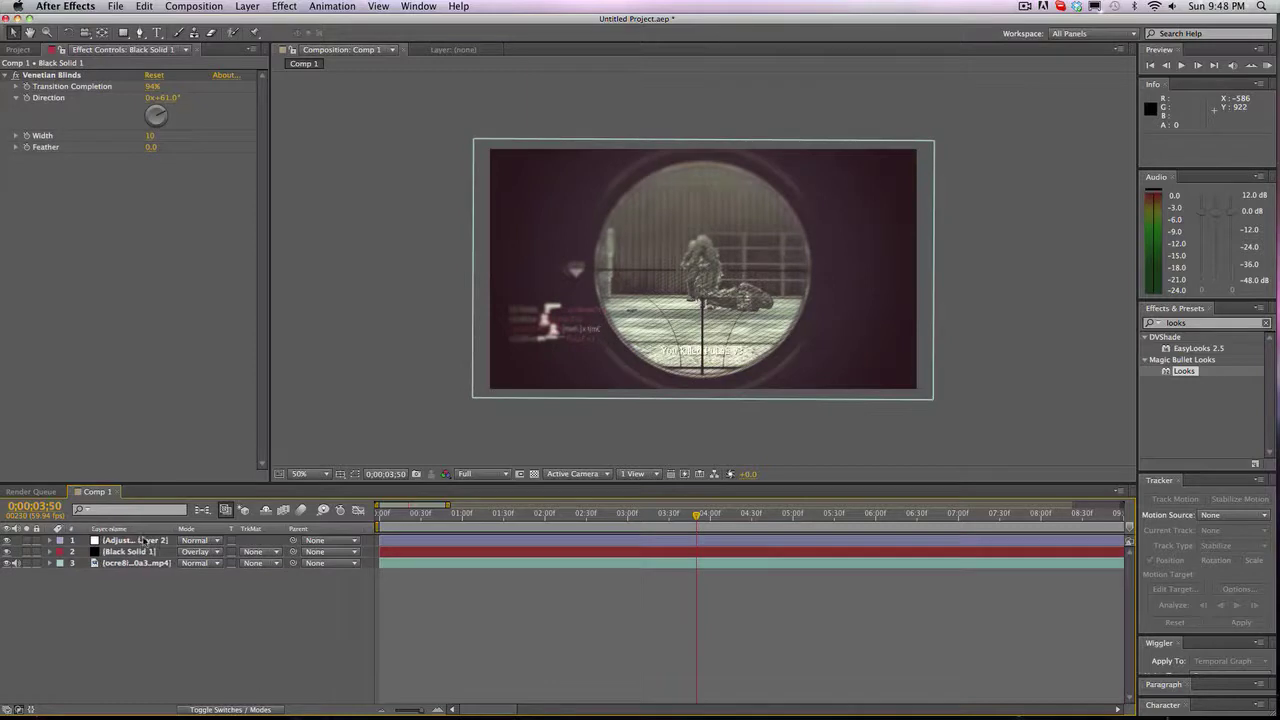
{"action": "left_click", "coordinate": [136, 540]}
{"action": "left_click", "coordinate": [136, 552]}
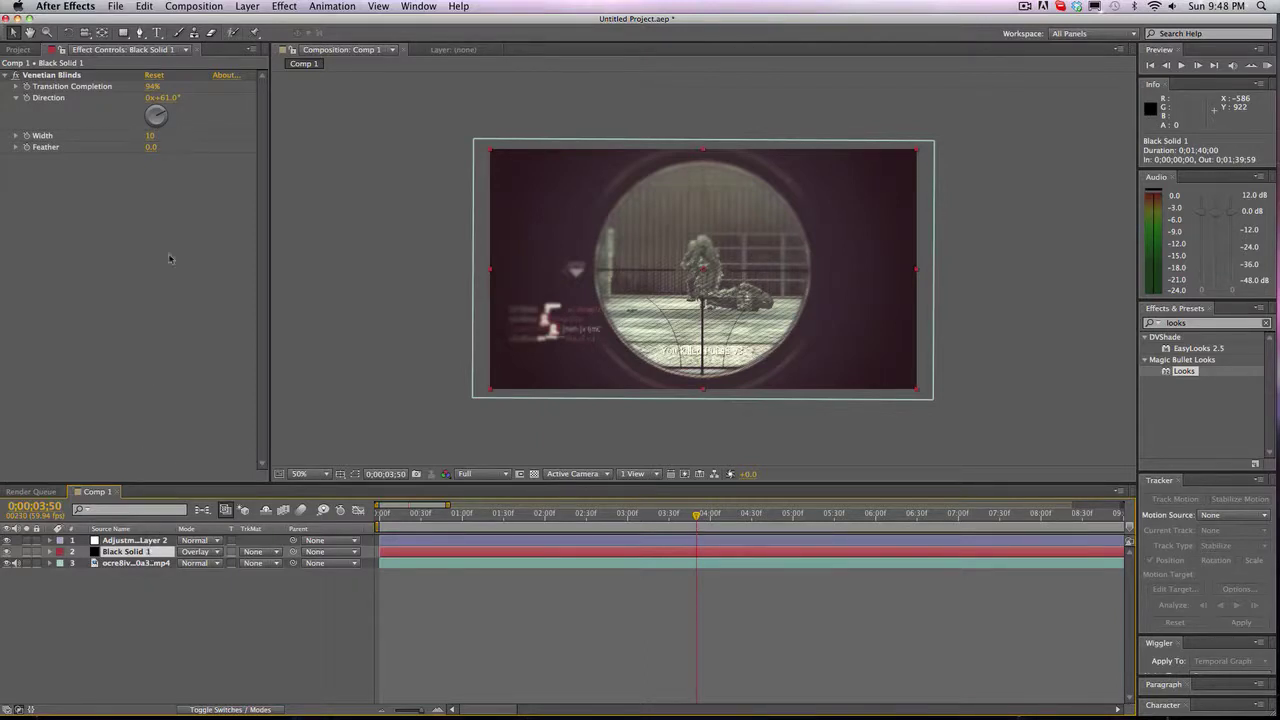
{"action": "left_click", "coordinate": [248, 5]}
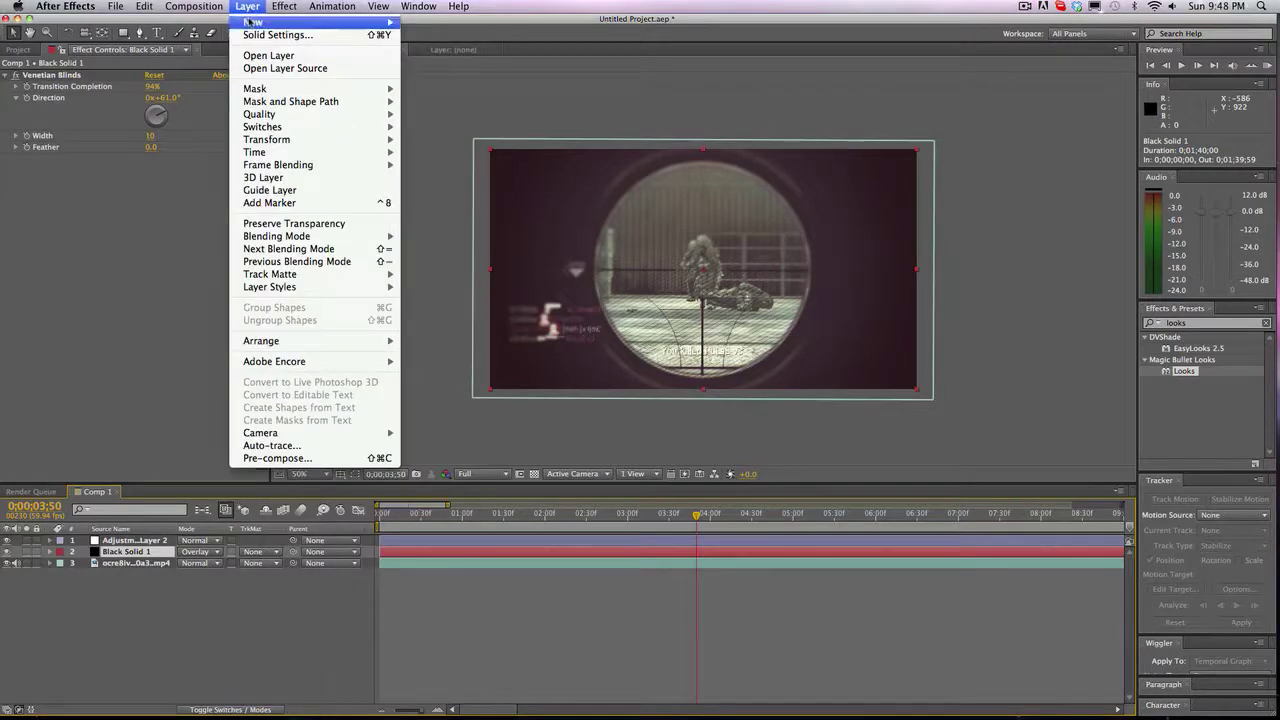
{"action": "left_click", "coordinate": [162, 128]}
Step: Compare the footage with Adjustment Layer 2 hidden and shown at 0;00;02;21, and move the playhead to 0;00;02;17
{"action": "key", "text": "super+Up"}
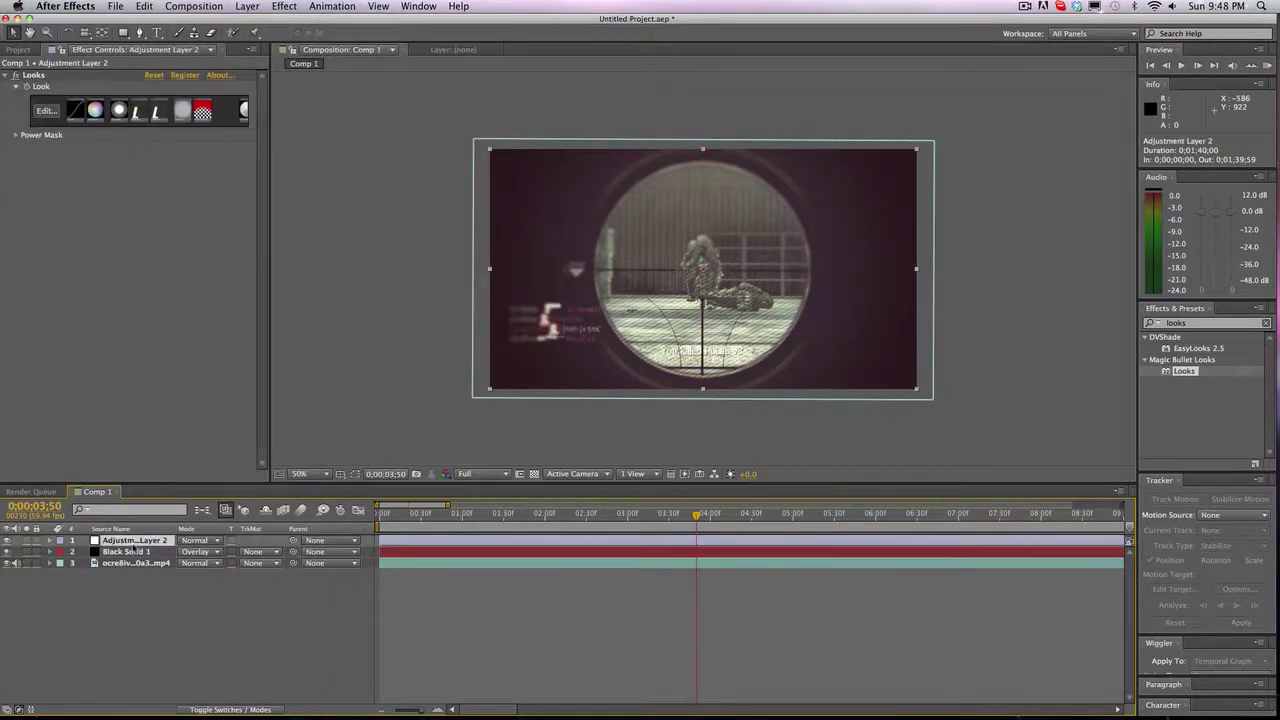
{"action": "left_click", "coordinate": [8, 540]}
{"action": "left_click", "coordinate": [574, 513]}
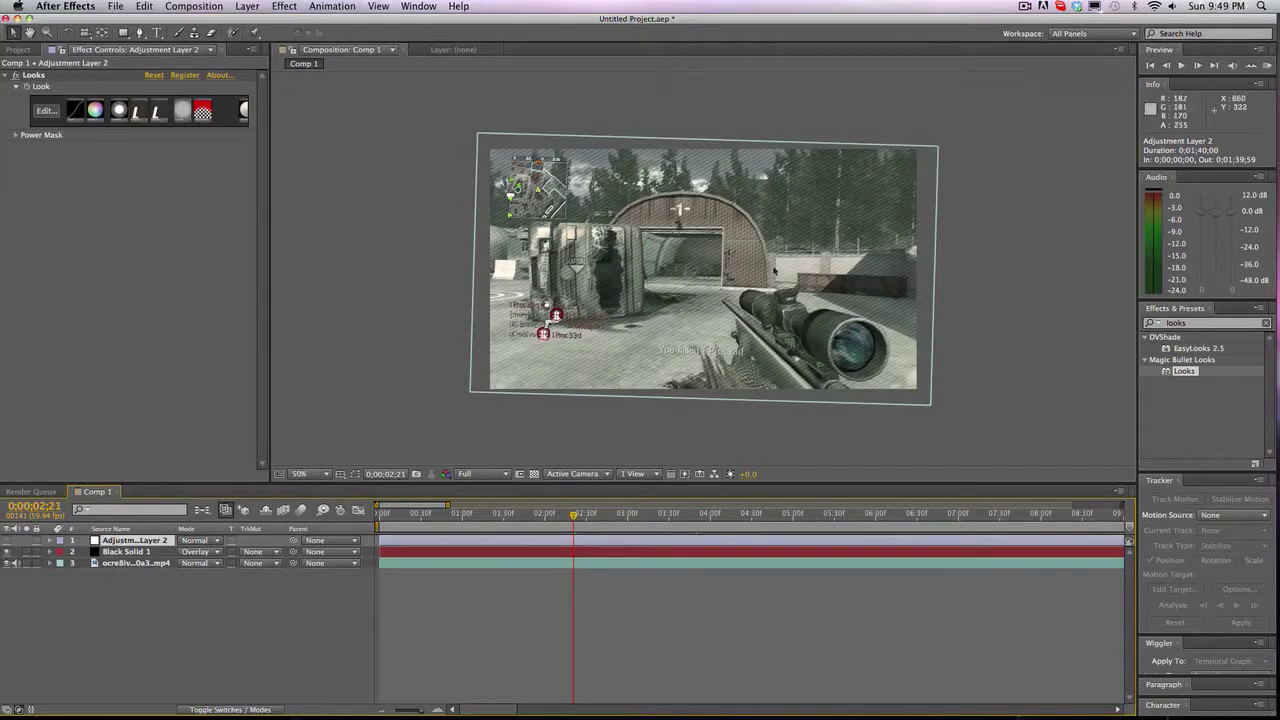
{"action": "left_click", "coordinate": [8, 540]}
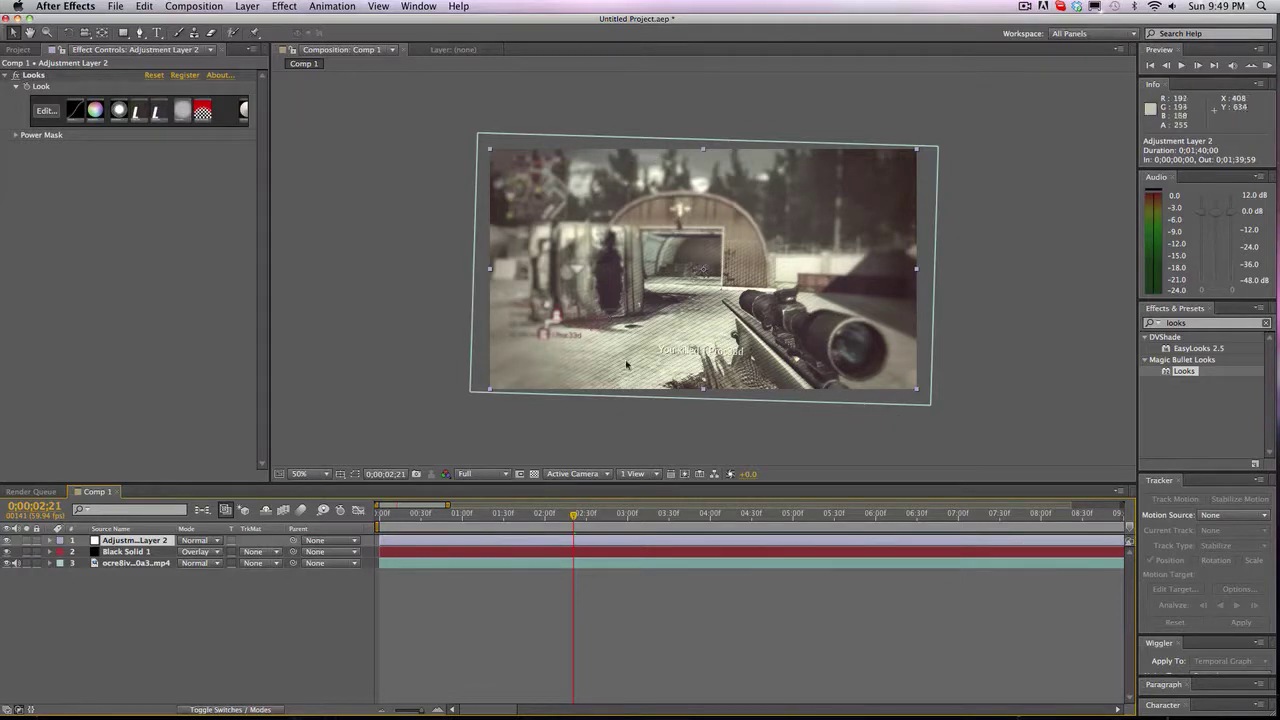
{"action": "left_click_drag", "start_coordinate": [575, 515], "coordinate": [569, 517]}
Step: Examine the edges of the frame up close and compare the image without and with the Looks adjustment layer
{"action": "left_click", "coordinate": [30, 32]}
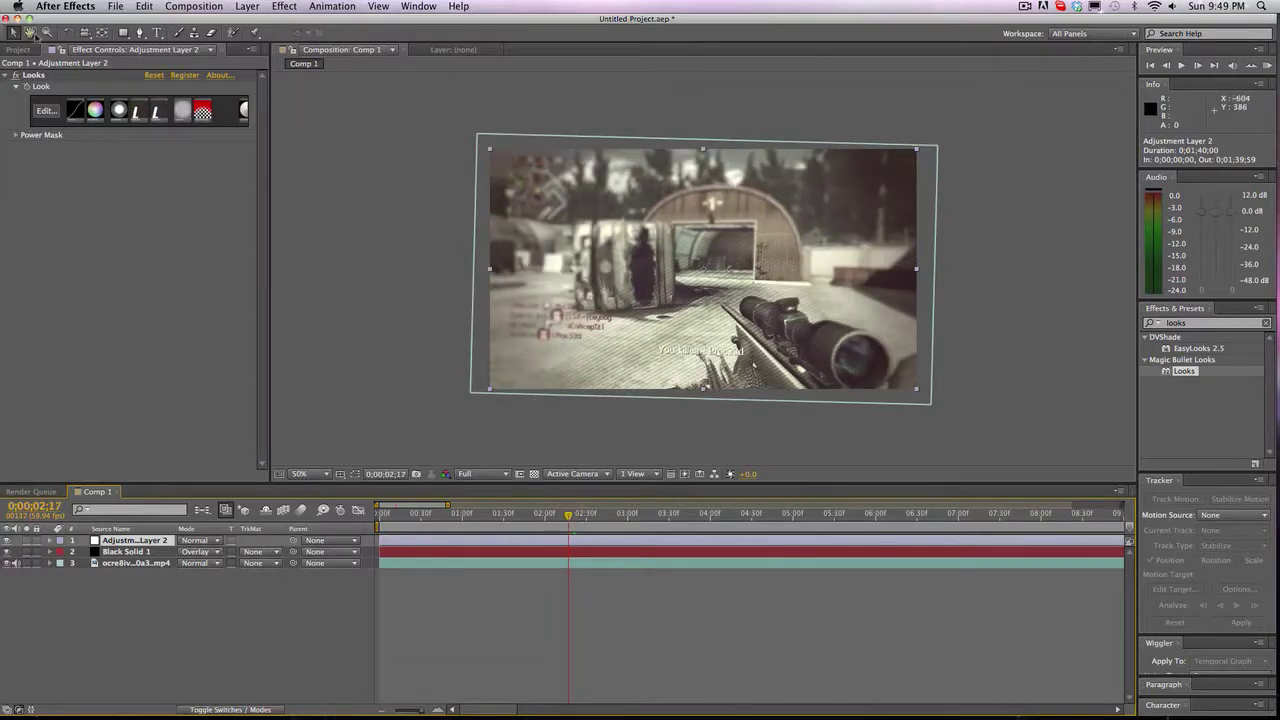
{"action": "left_click_drag", "start_coordinate": [357, 194], "coordinate": [546, 243]}
{"action": "key", "text": "period"}
{"action": "key", "text": "period"}
{"action": "key", "text": "period"}
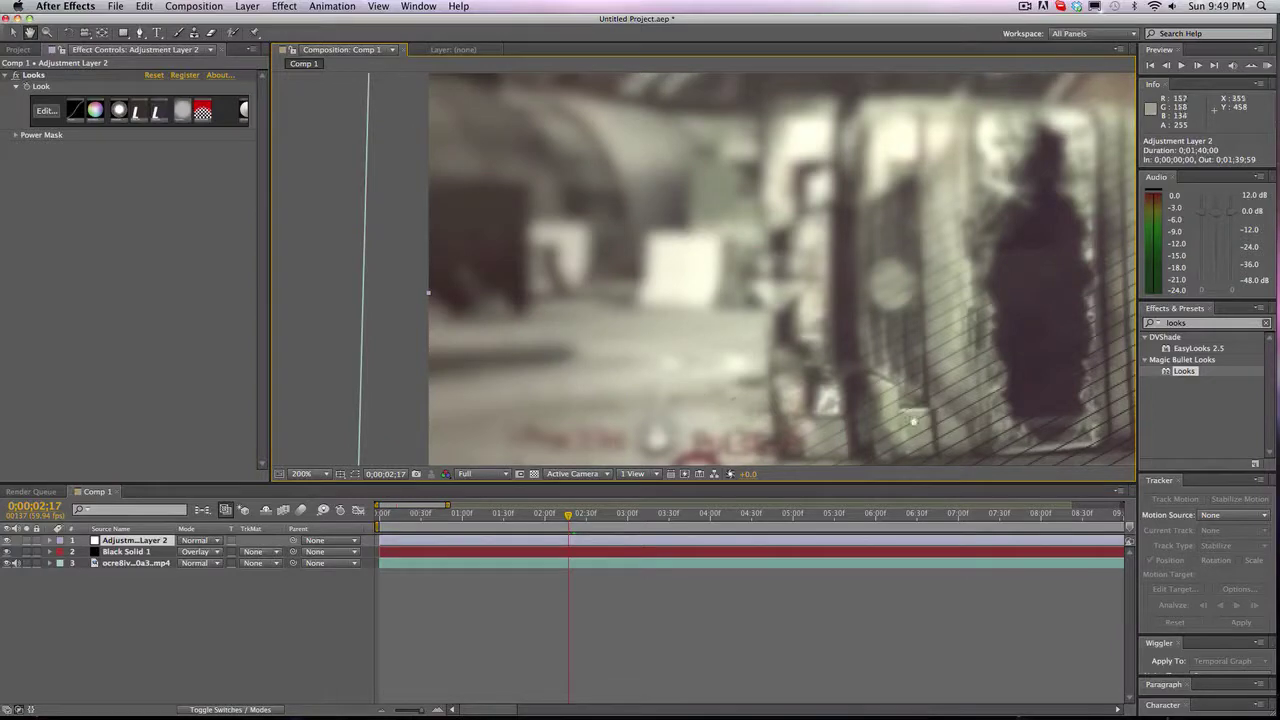
{"action": "key", "text": "comma"}
{"action": "key", "text": "comma"}
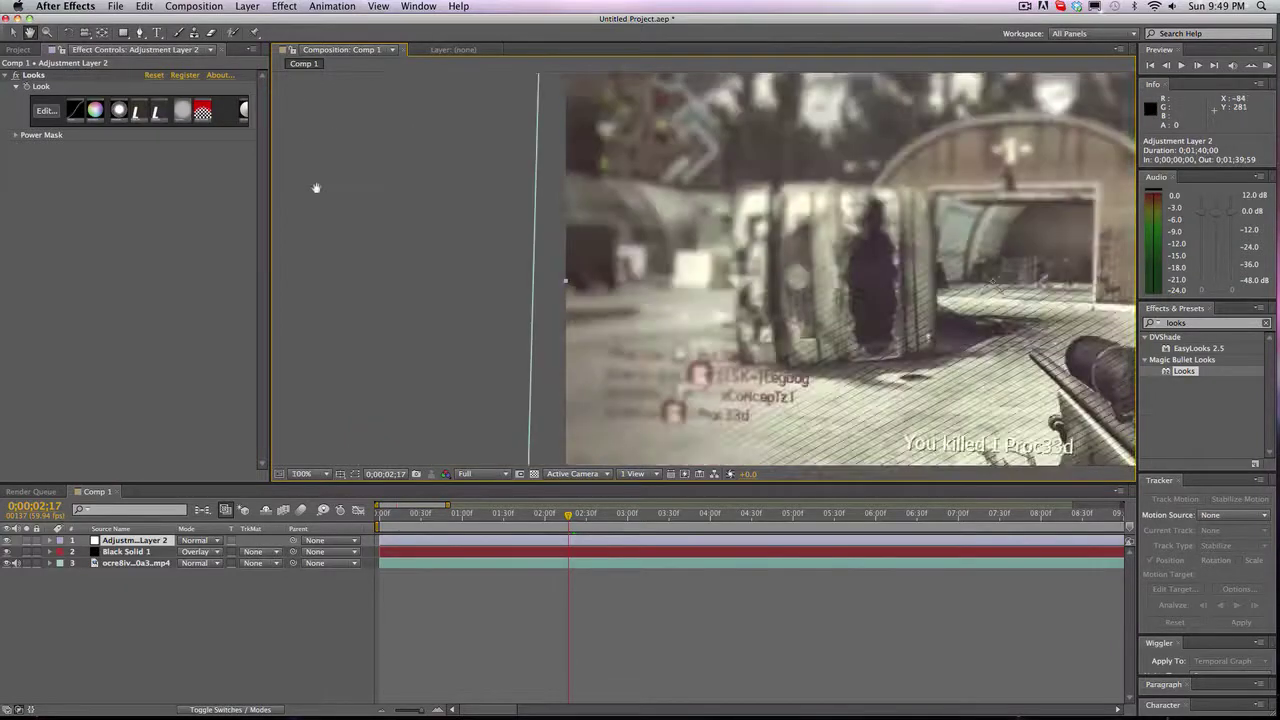
{"action": "left_click_drag", "start_coordinate": [463, 249], "coordinate": [300, 234]}
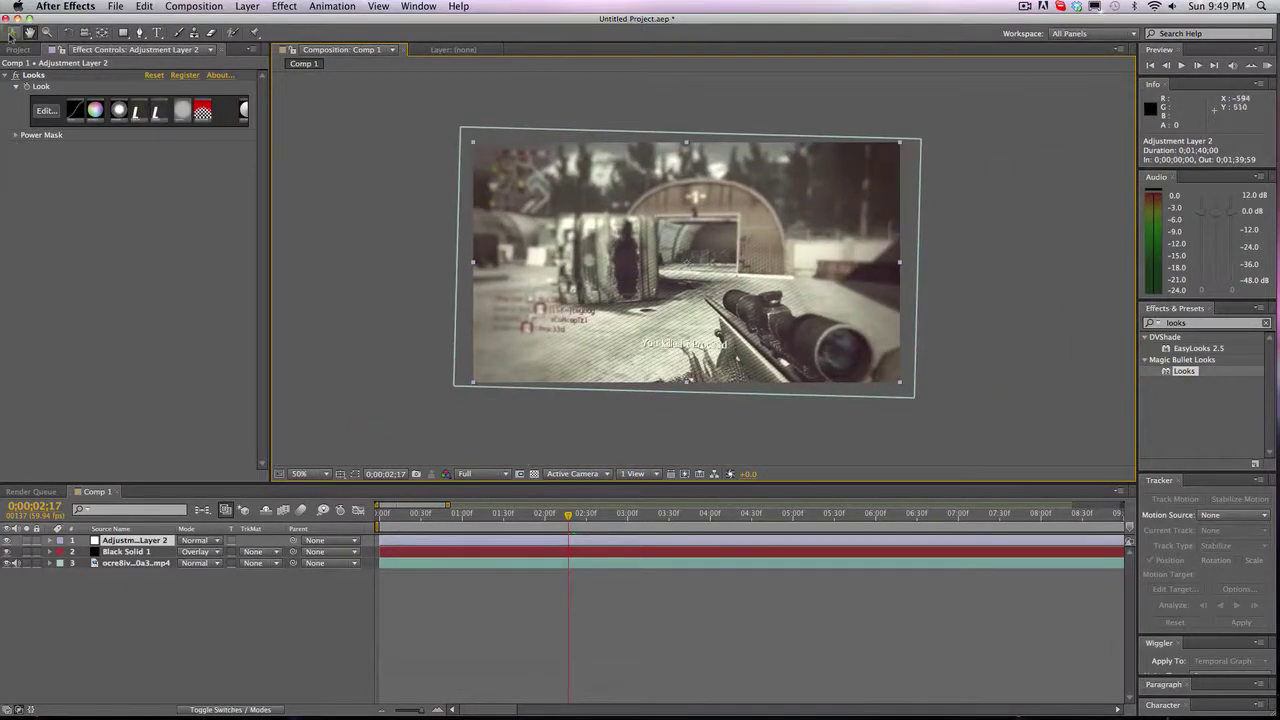
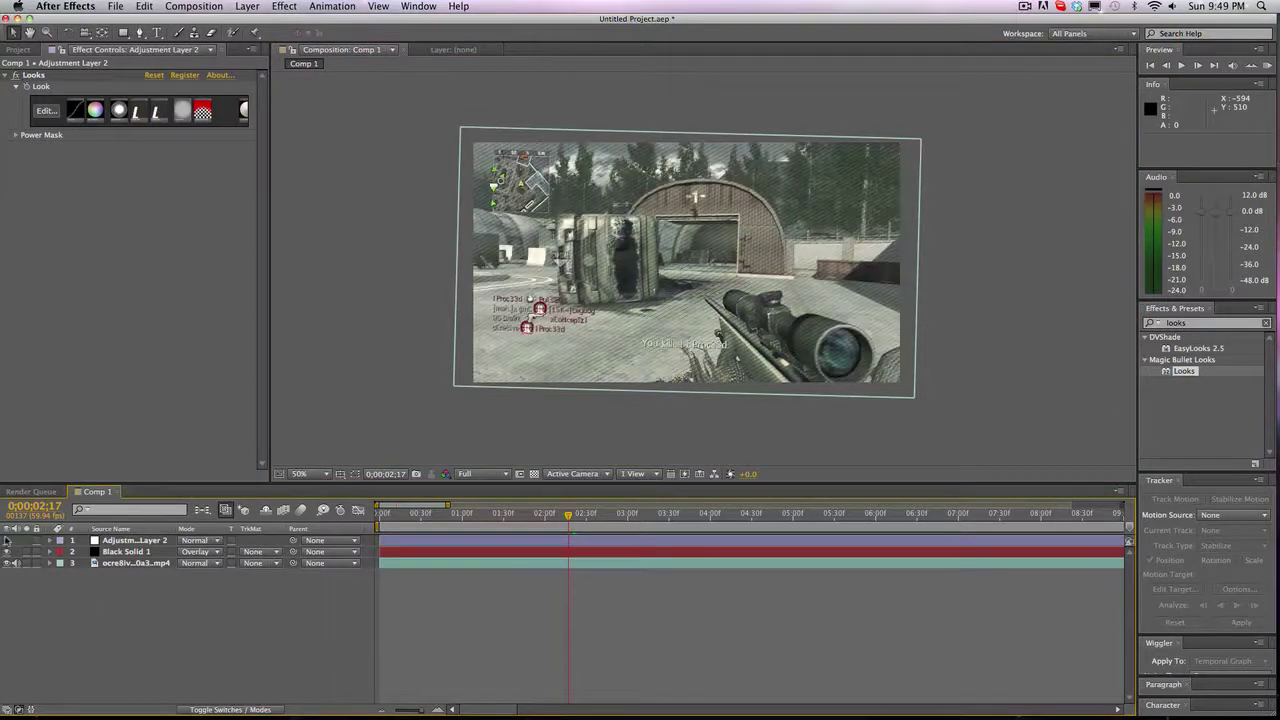
{"action": "left_click", "coordinate": [7, 541]}
Step: Replace the existing black solid with a new 1280 × 720 px black solid placed between the adjustment layer and the footage
{"action": "left_click", "coordinate": [115, 552]}
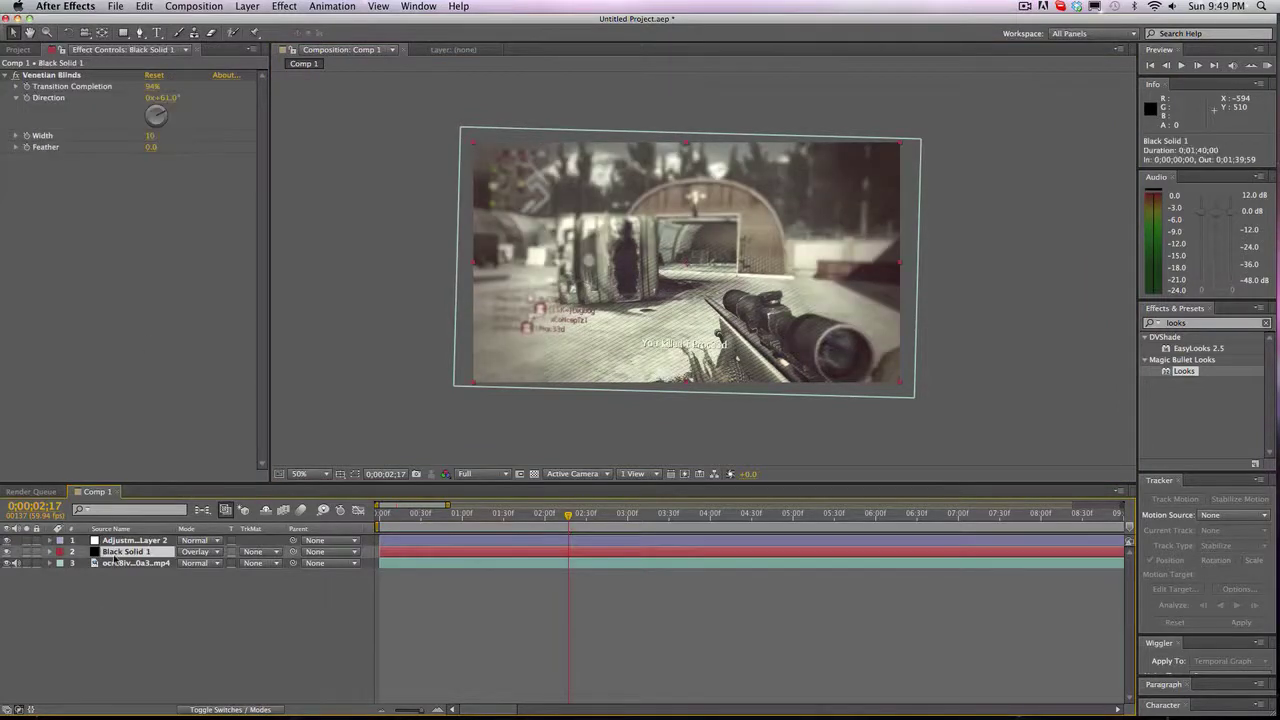
{"action": "key", "text": "Delete"}
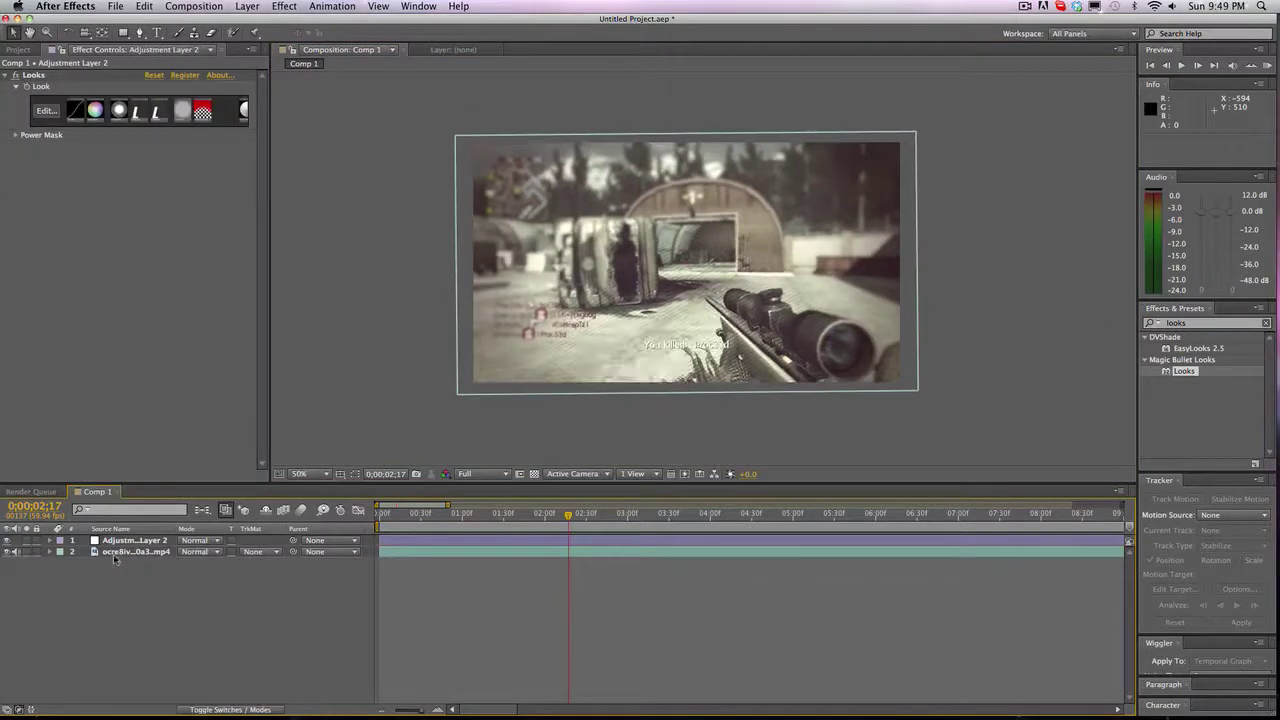
{"action": "left_click", "coordinate": [247, 6]}
{"action": "mouse_move", "coordinate": [253, 22]}
{"action": "left_click", "coordinate": [430, 40]}
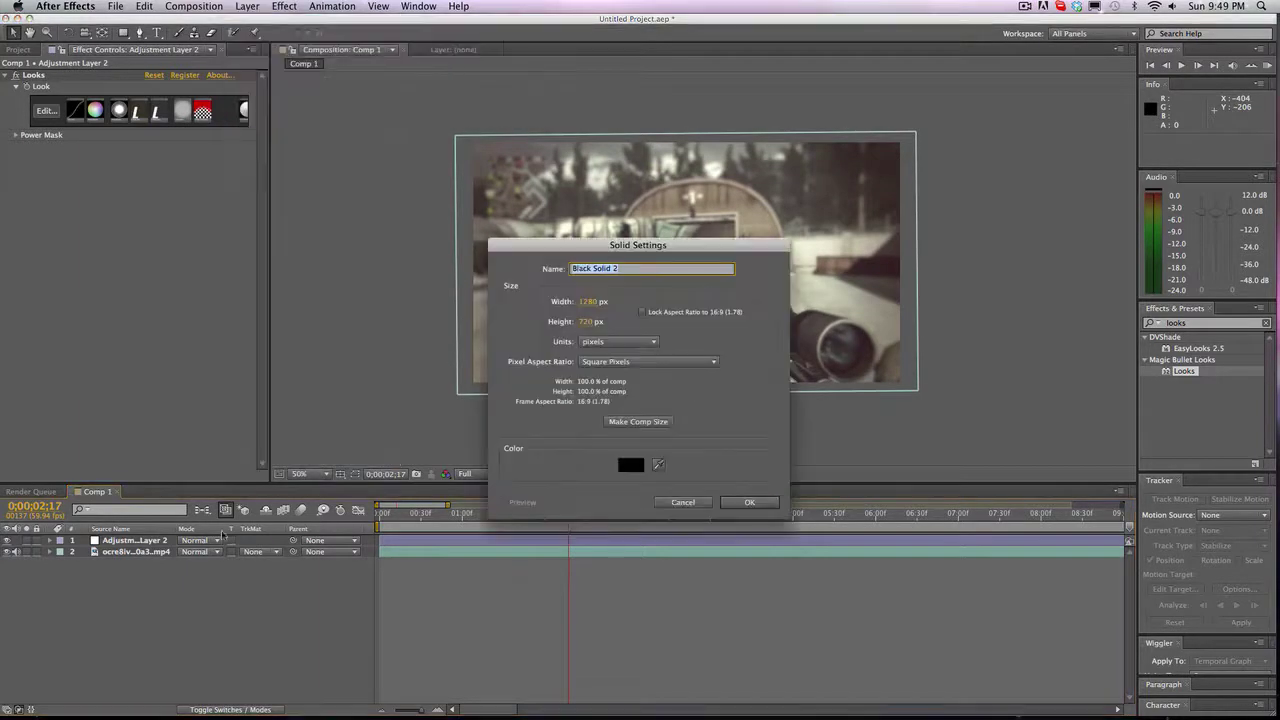
{"action": "left_click", "coordinate": [763, 506]}
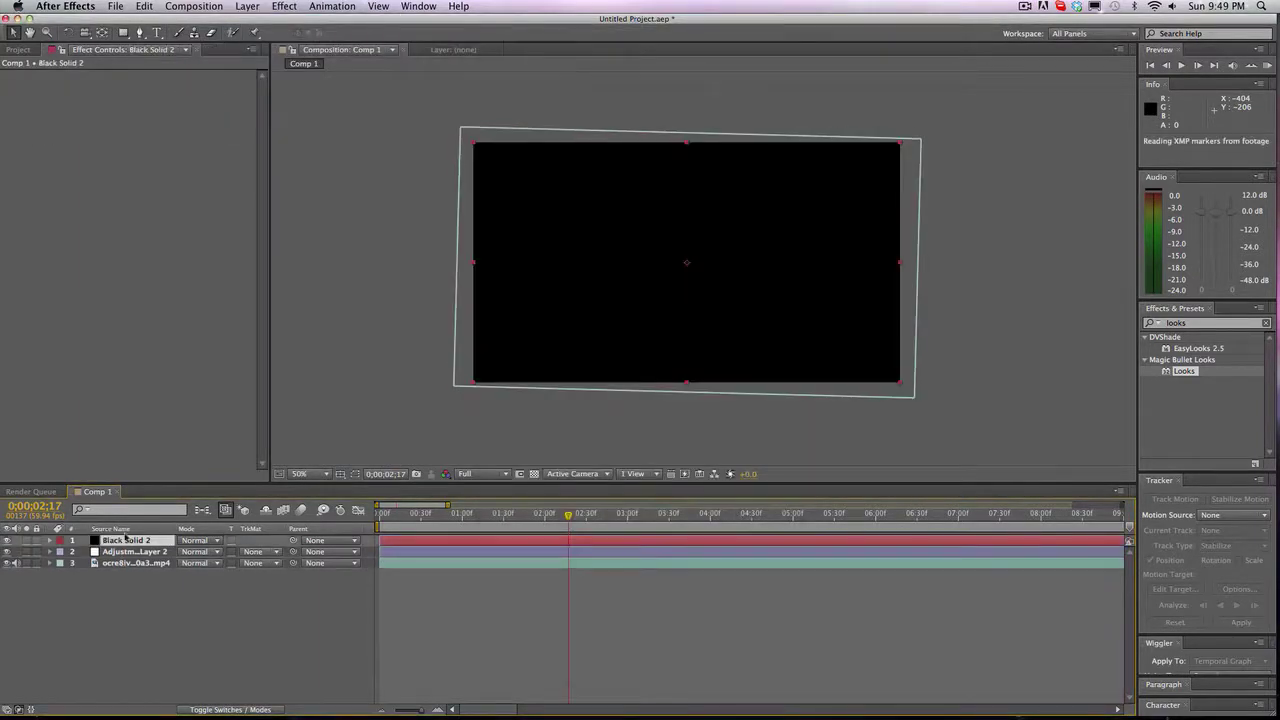
{"action": "left_click_drag", "start_coordinate": [130, 541], "coordinate": [132, 564]}
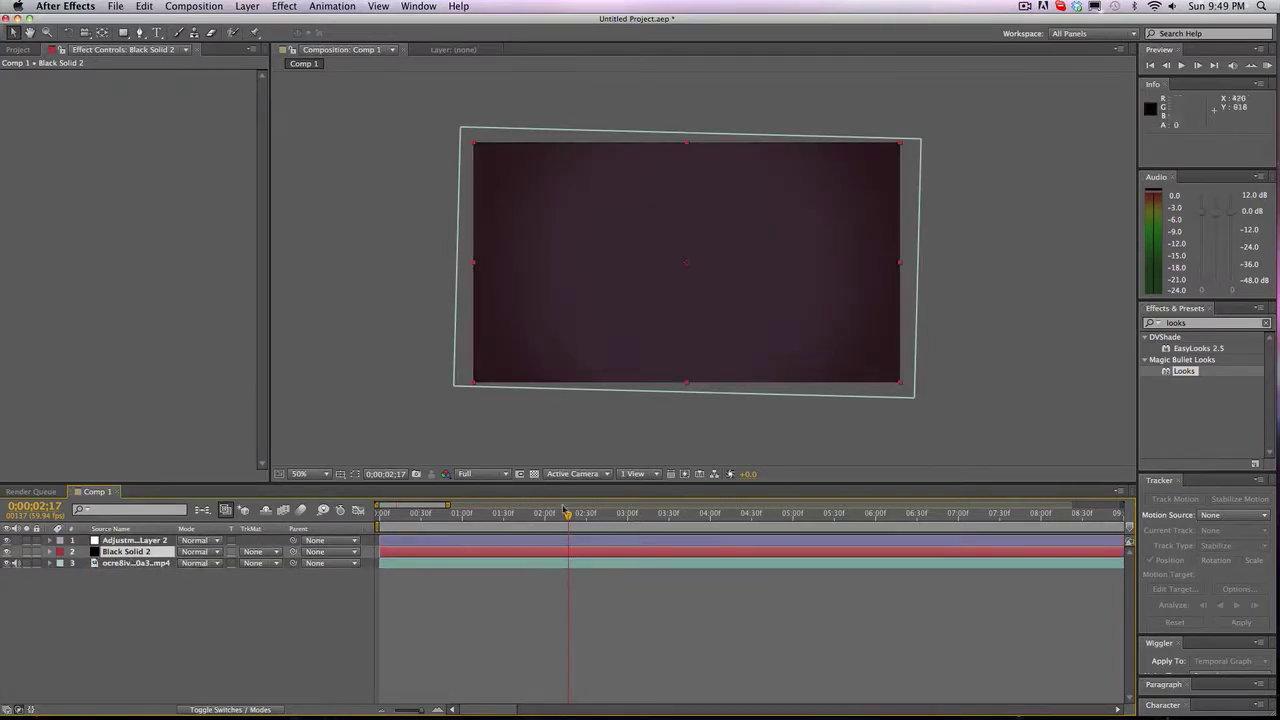
Step: Find the Venetian Blinds transition effect and apply it to the new black solid
{"action": "left_click", "coordinate": [1147, 323]}
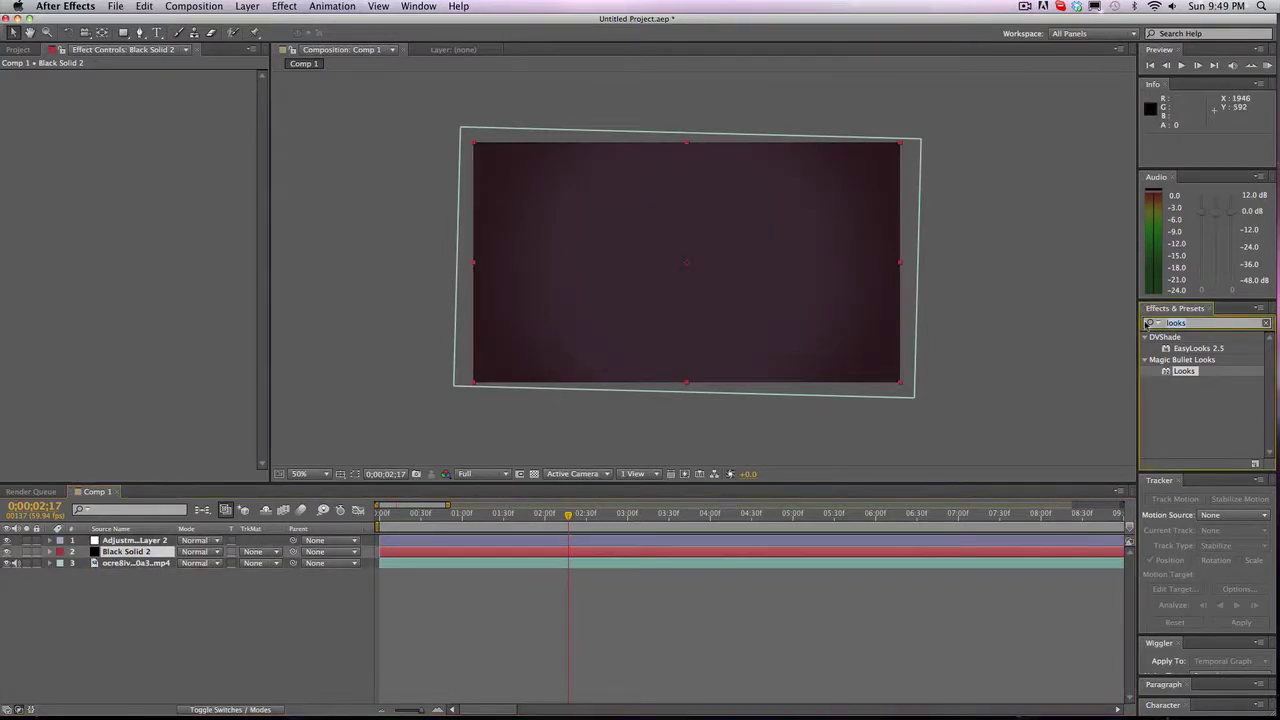
{"action": "left_click", "coordinate": [1147, 323]}
{"action": "type", "text": "v"}
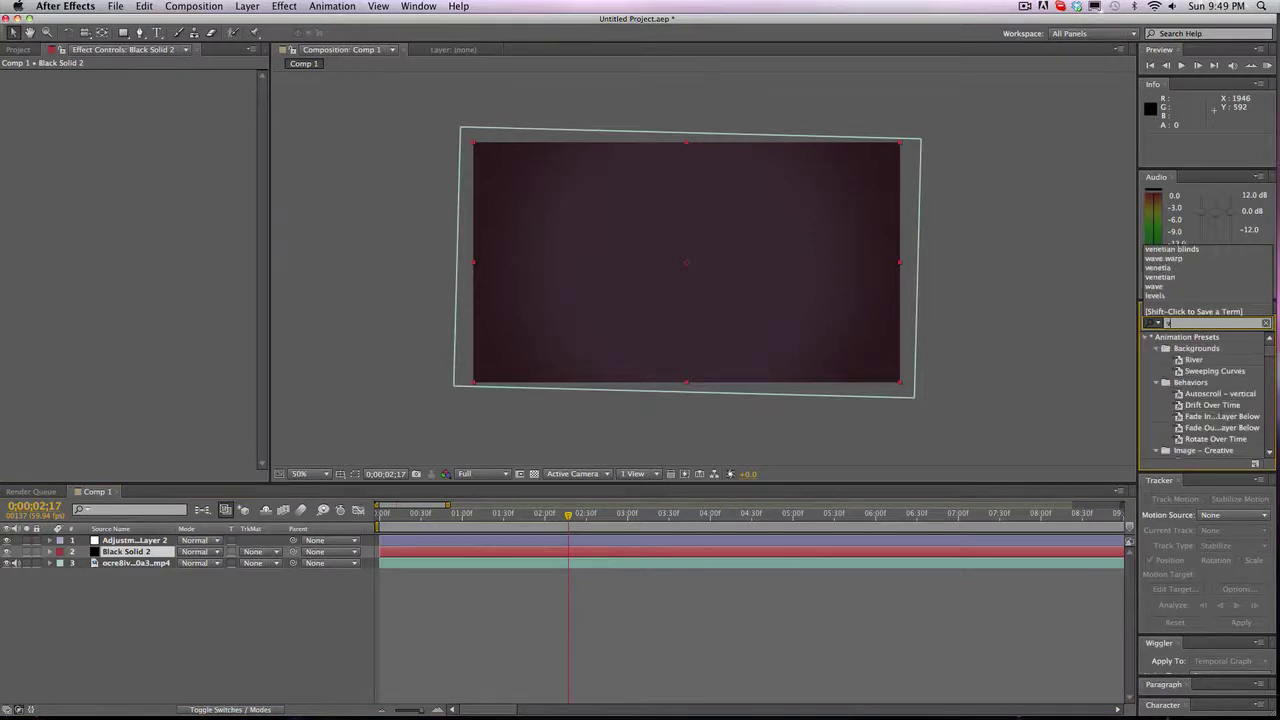
{"action": "type", "text": "enetian"}
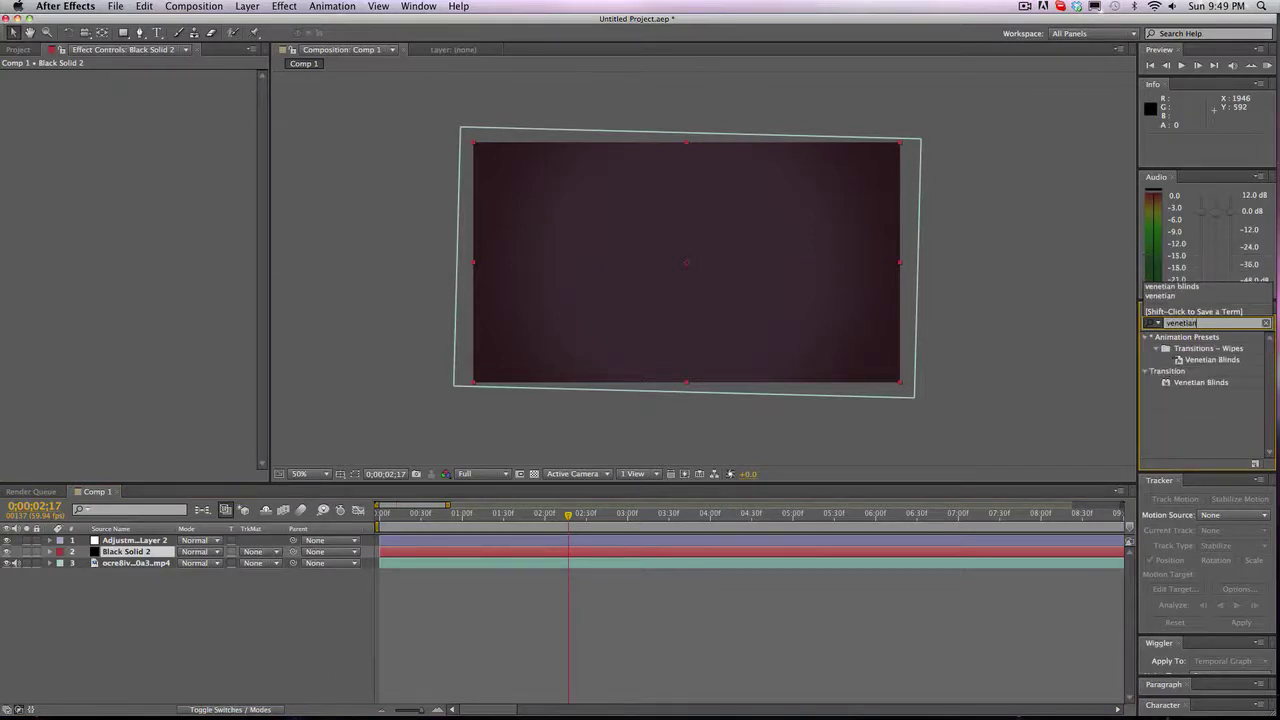
{"action": "left_click_drag", "start_coordinate": [1224, 388], "coordinate": [1213, 323]}
{"action": "double_click", "coordinate": [1213, 323]}
{"action": "type", "text": "blind"}
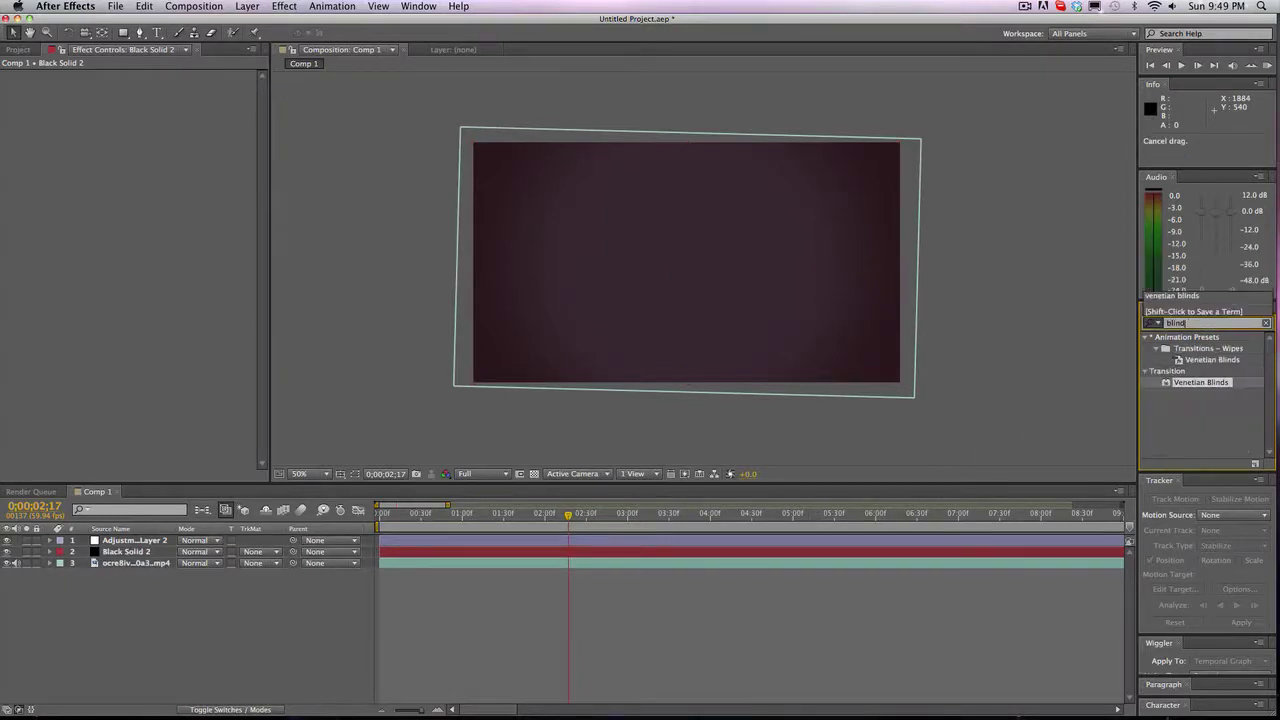
{"action": "left_click_drag", "start_coordinate": [1190, 384], "coordinate": [886, 551]}
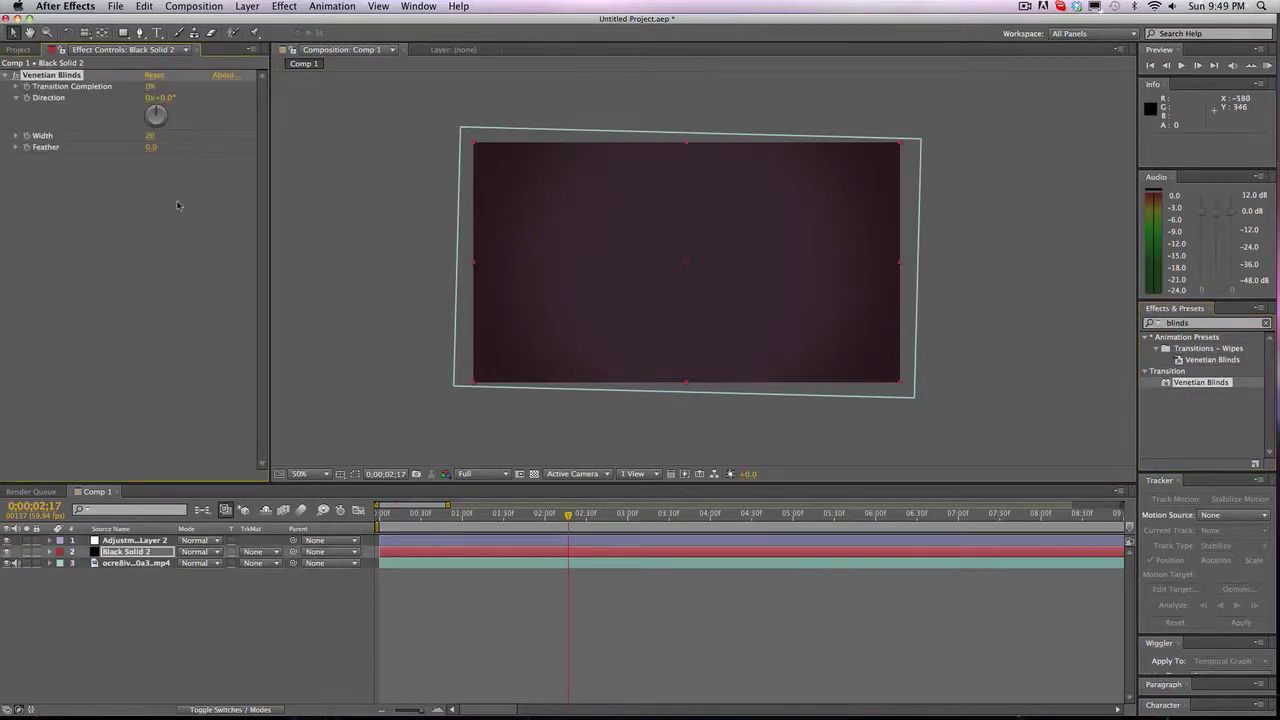
Step: Set the black solid's blending mode to Overlay and its opacity to 55%
{"action": "left_click", "coordinate": [207, 552]}
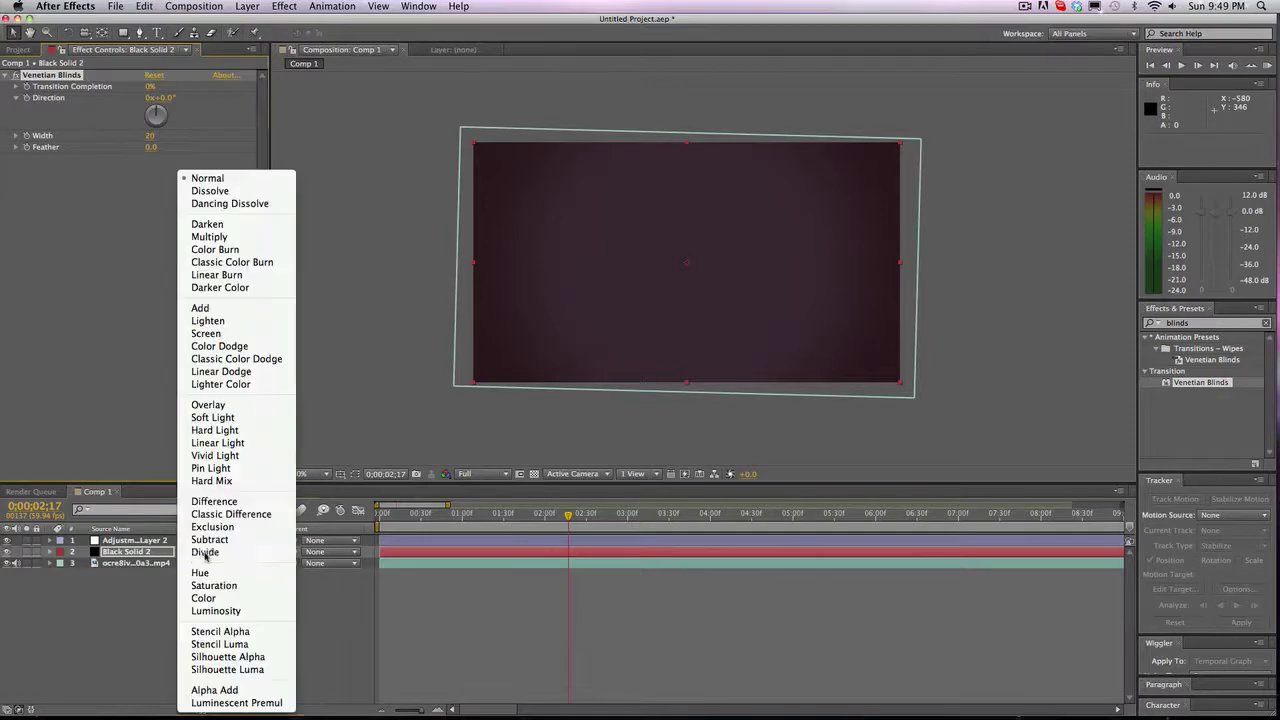
{"action": "left_click", "coordinate": [209, 406]}
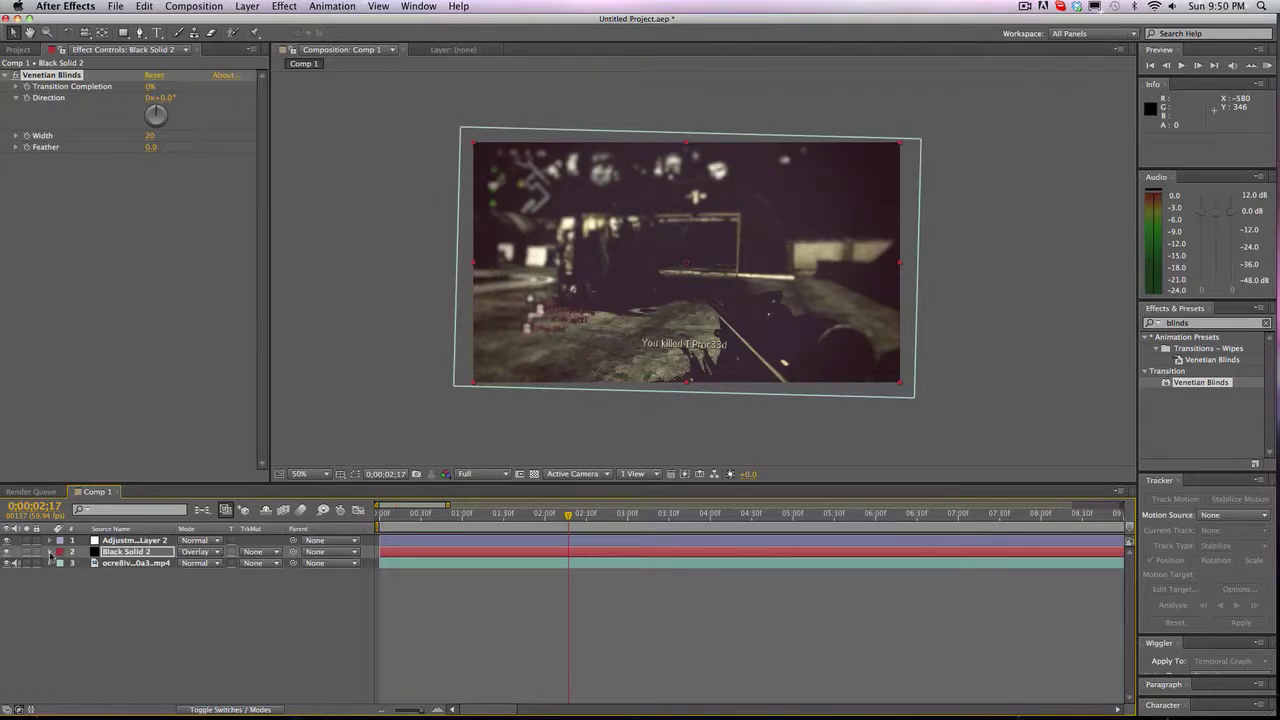
{"action": "key", "text": "t"}
{"action": "type", "text": "55"}
{"action": "key", "text": "Return"}
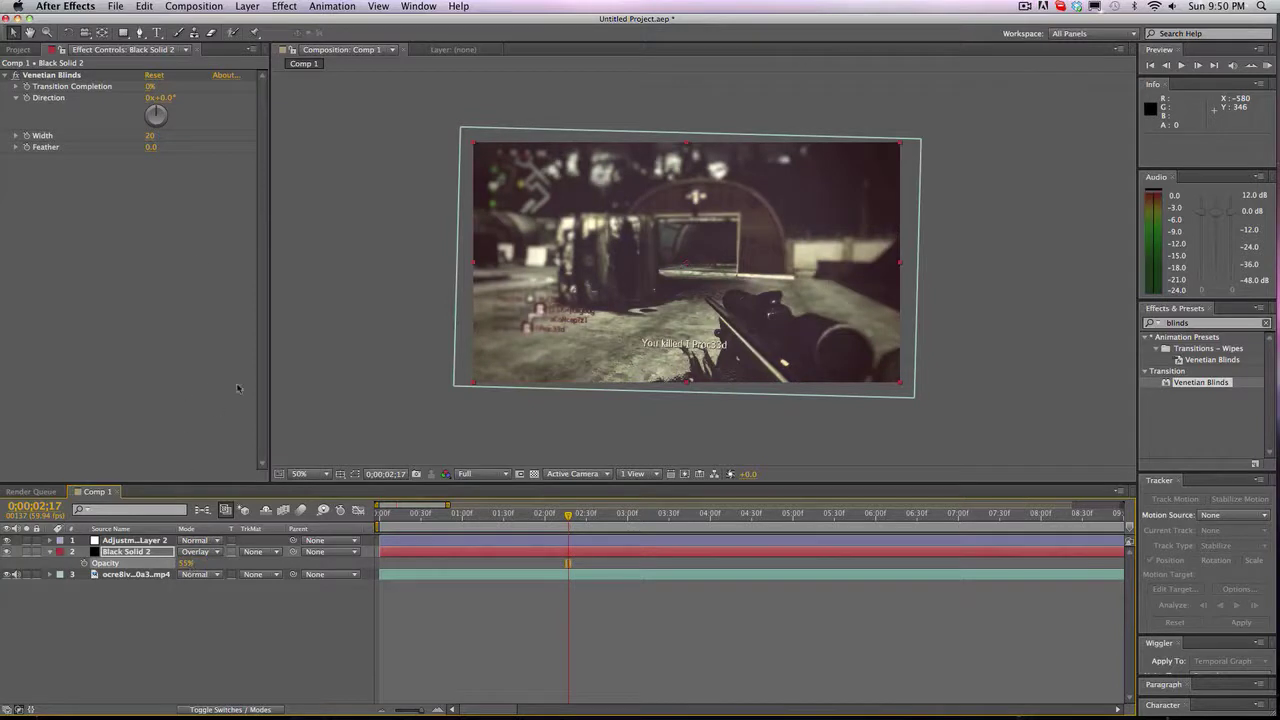
Step: Try raising the Venetian Blinds Transition Completion by eye, and undo the change
{"action": "left_click", "coordinate": [138, 77]}
{"action": "left_click_drag", "start_coordinate": [133, 89], "coordinate": [203, 90]}
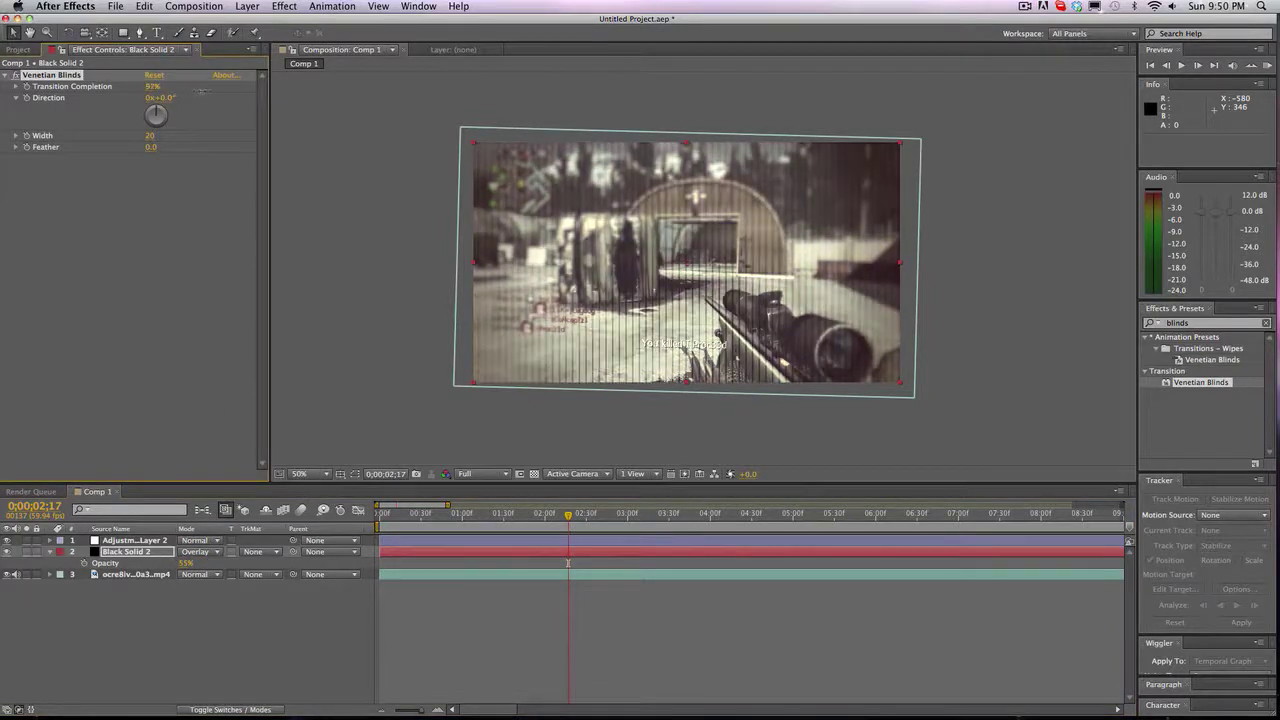
{"action": "key", "text": "super+z"}
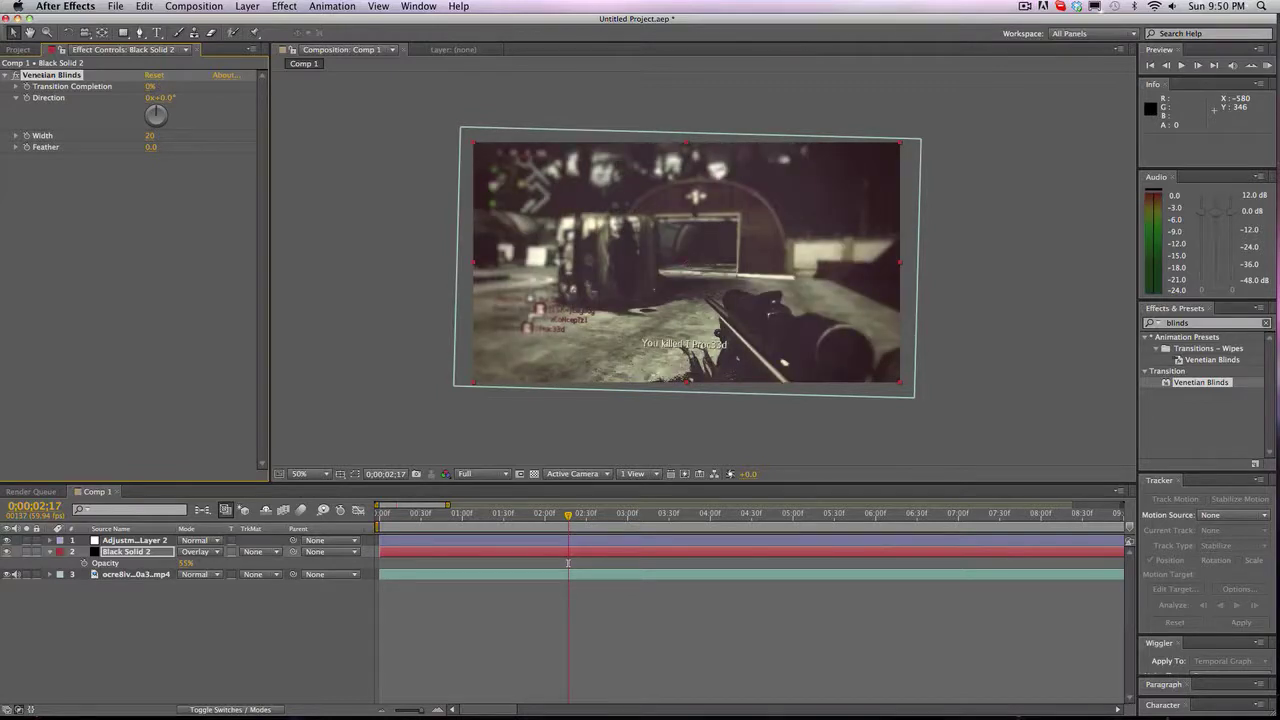
Step: Set the Venetian Blinds Transition Completion to 95% and its Width to 10
{"action": "left_click", "coordinate": [152, 87]}
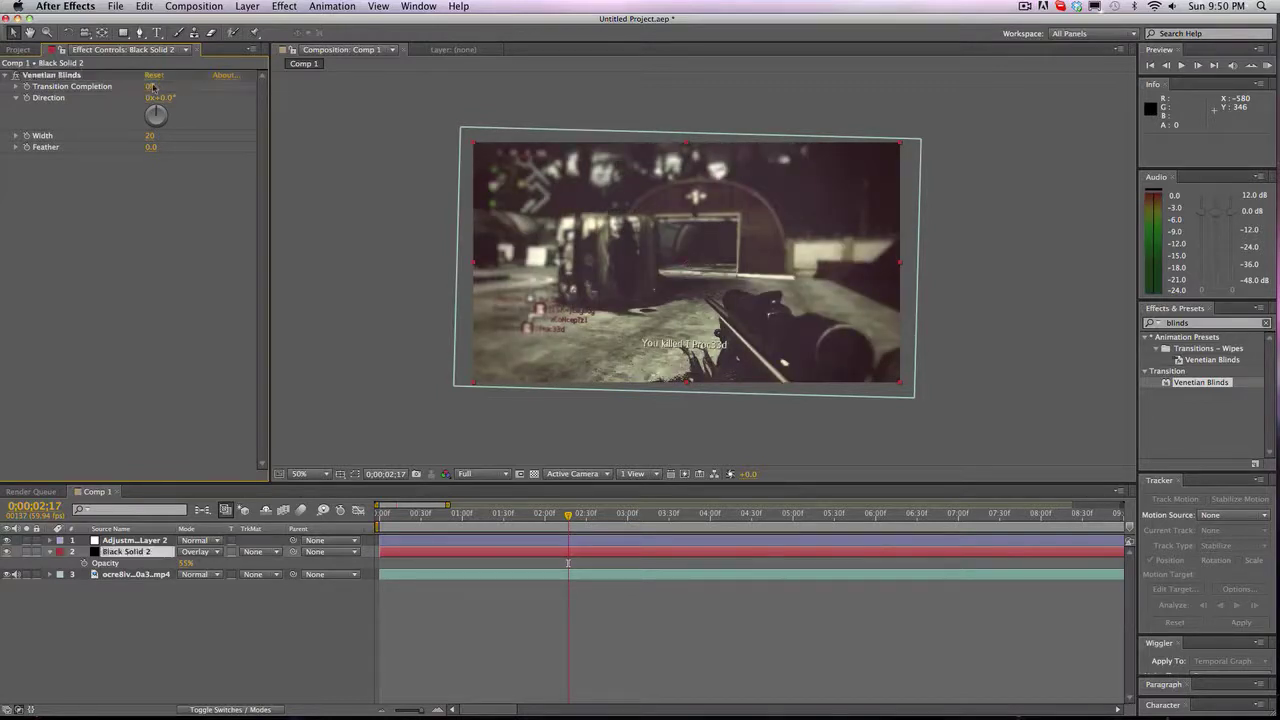
{"action": "left_click", "coordinate": [151, 87]}
{"action": "type", "text": "95"}
{"action": "key", "text": "Return"}
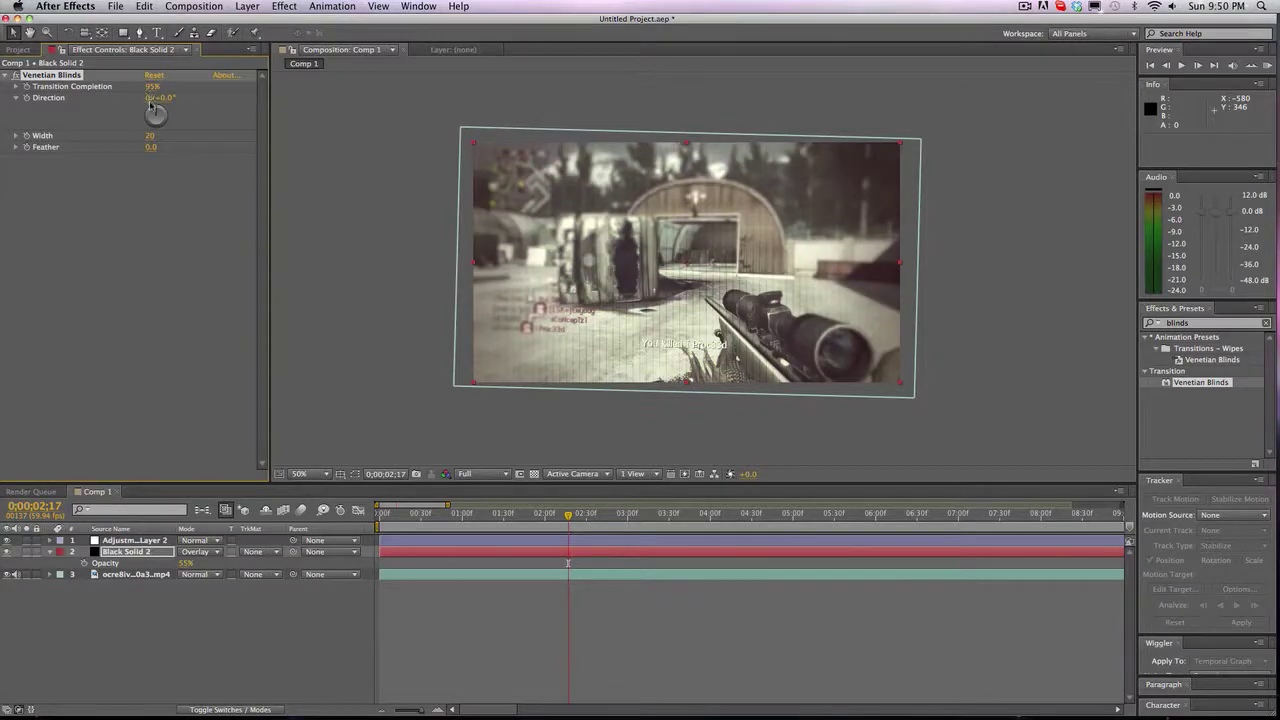
{"action": "left_click", "coordinate": [152, 137]}
{"action": "type", "text": "10"}
{"action": "key", "text": "Return"}
{"action": "left_click", "coordinate": [169, 111]}
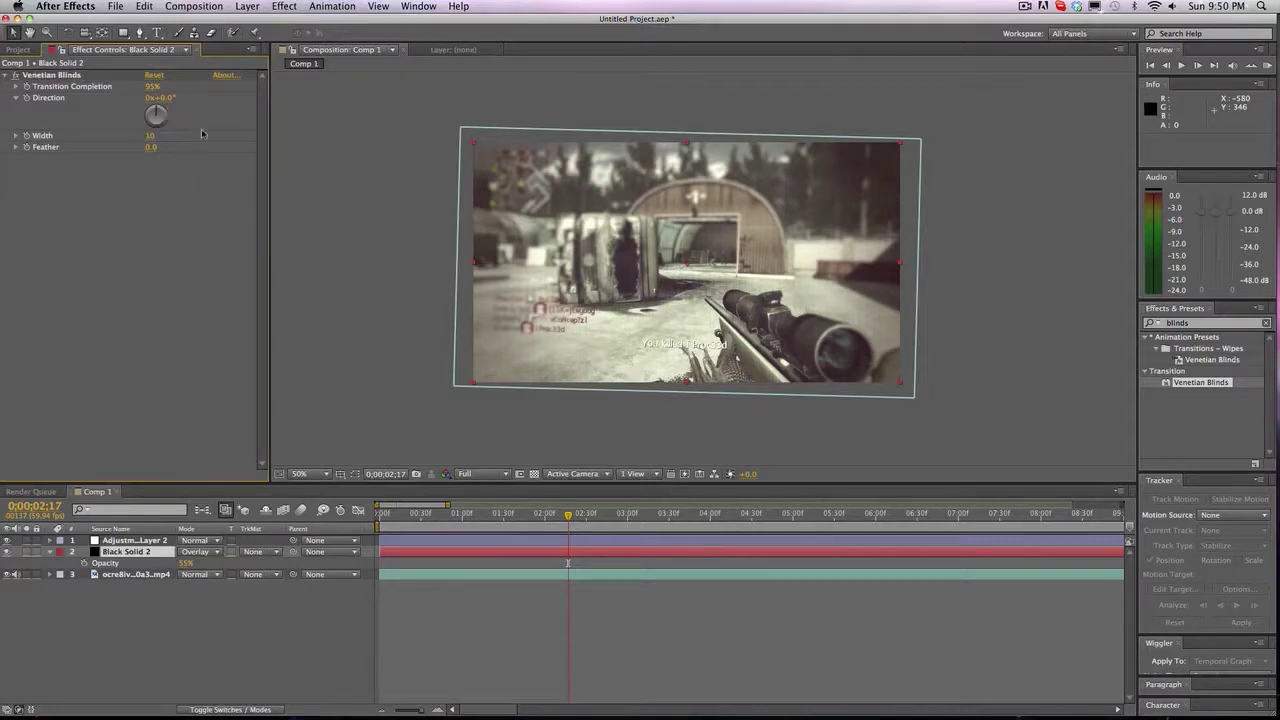
Step: Raise the black solid's opacity to 100% and set the Venetian Blinds Transition Completion to 90%
{"action": "left_click_drag", "start_coordinate": [152, 86], "coordinate": [181, 84]}
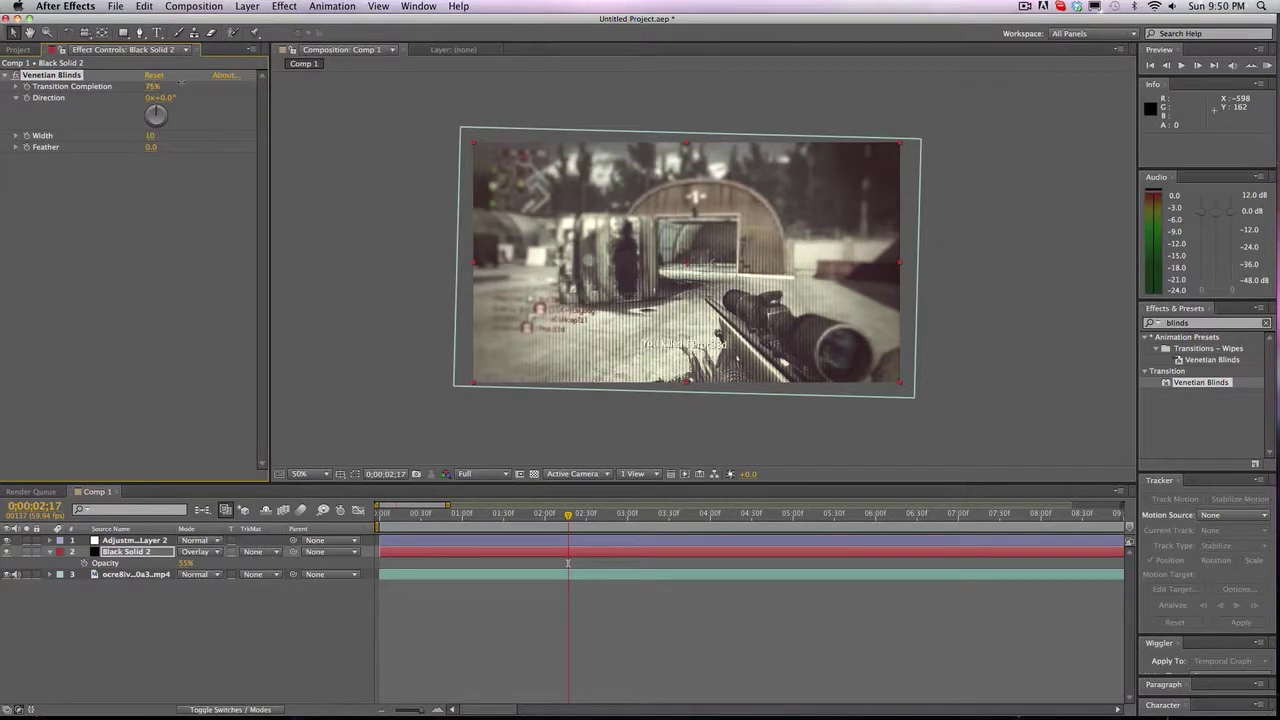
{"action": "left_click_drag", "start_coordinate": [188, 563], "coordinate": [248, 565]}
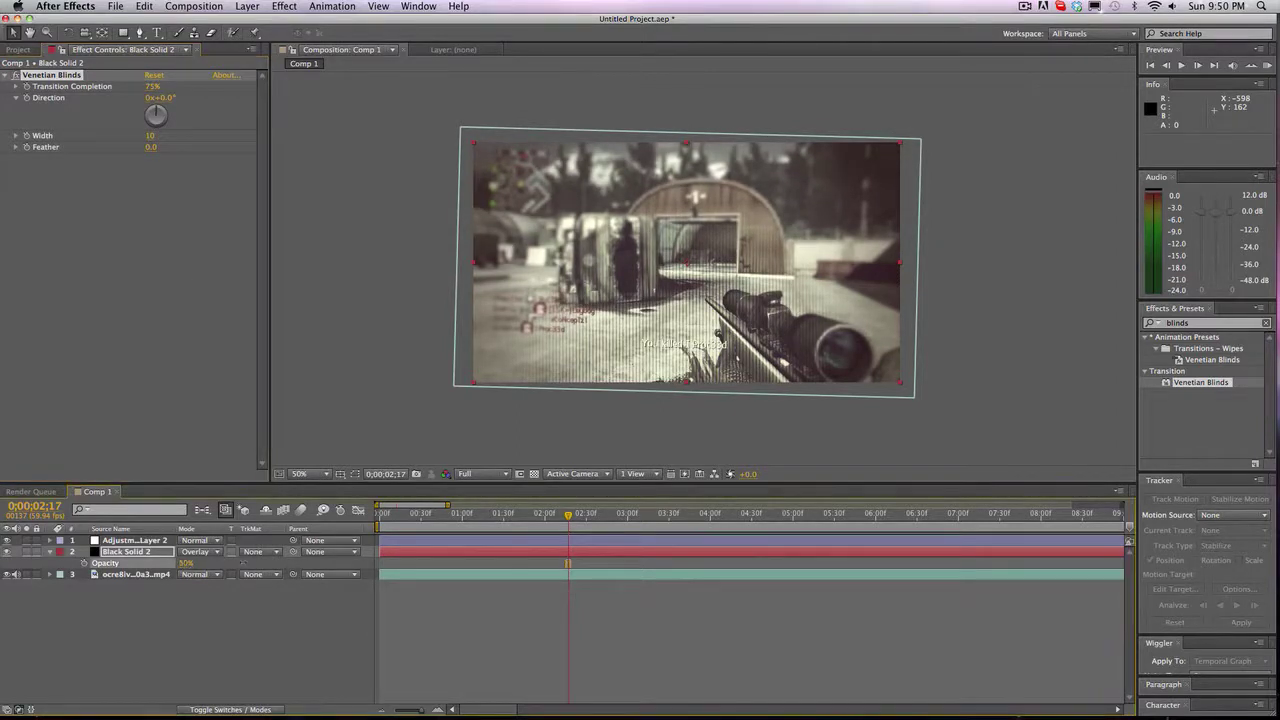
{"action": "left_click", "coordinate": [153, 86]}
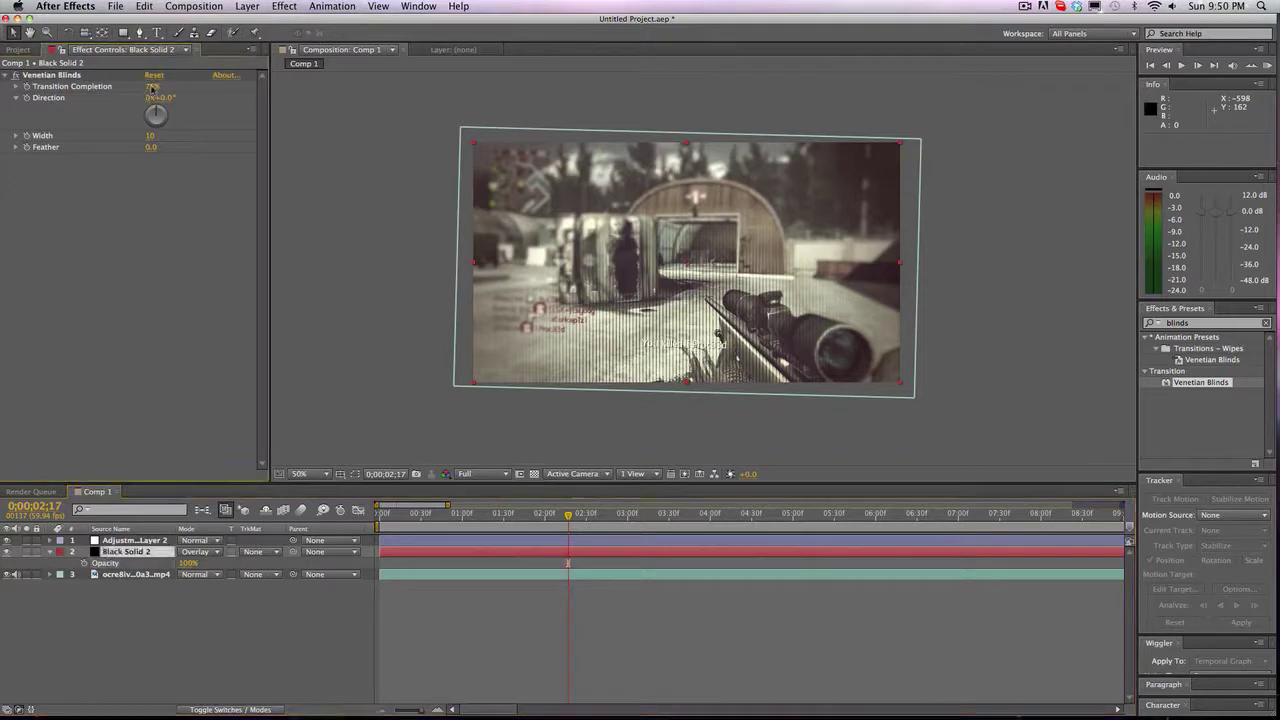
{"action": "type", "text": "90"}
{"action": "key", "text": "Return"}
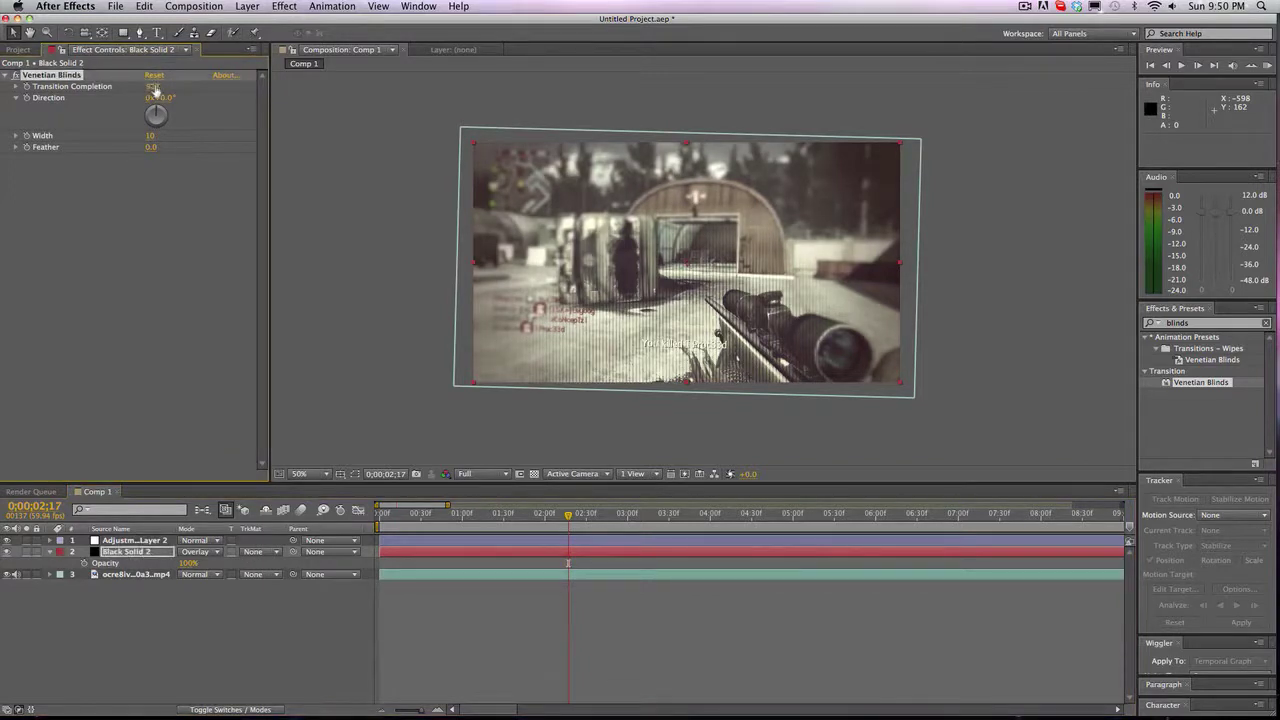
Step: Set the Venetian Blinds Direction to 90° and the black solid's opacity to 60%
{"action": "left_click", "coordinate": [162, 98]}
{"action": "type", "text": "90"}
{"action": "key", "text": "Return"}
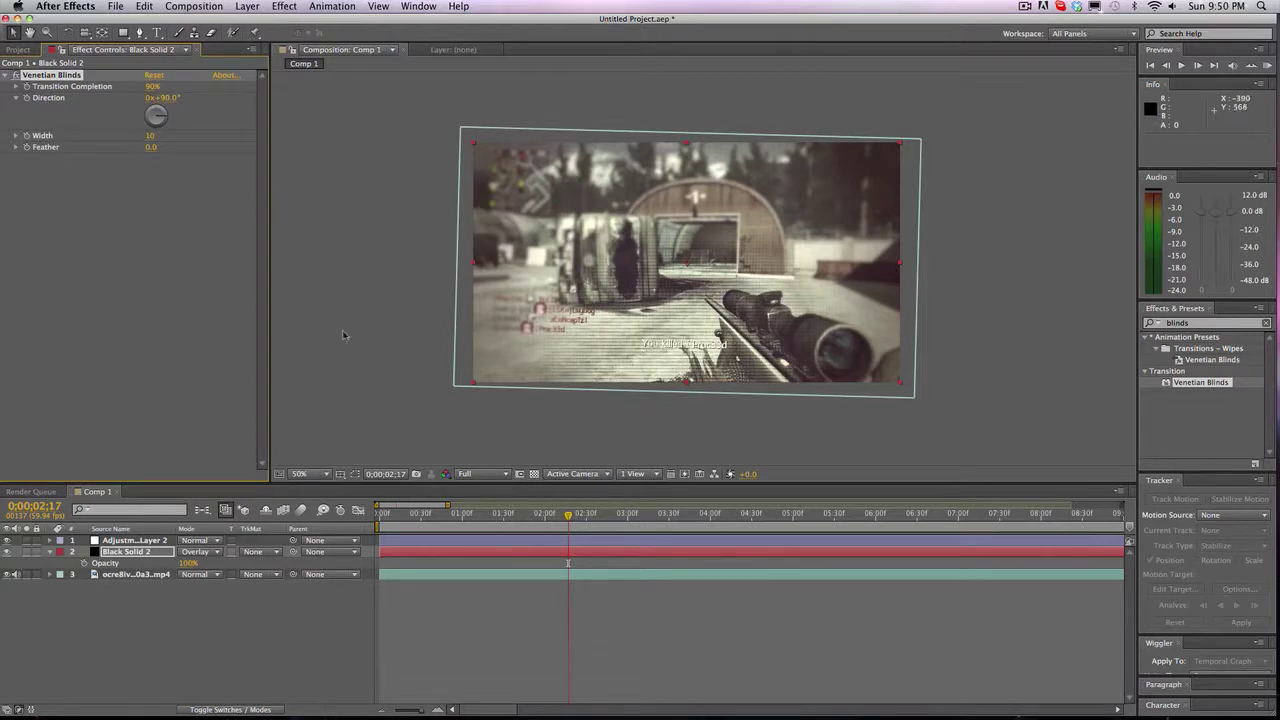
{"action": "left_click", "coordinate": [188, 562]}
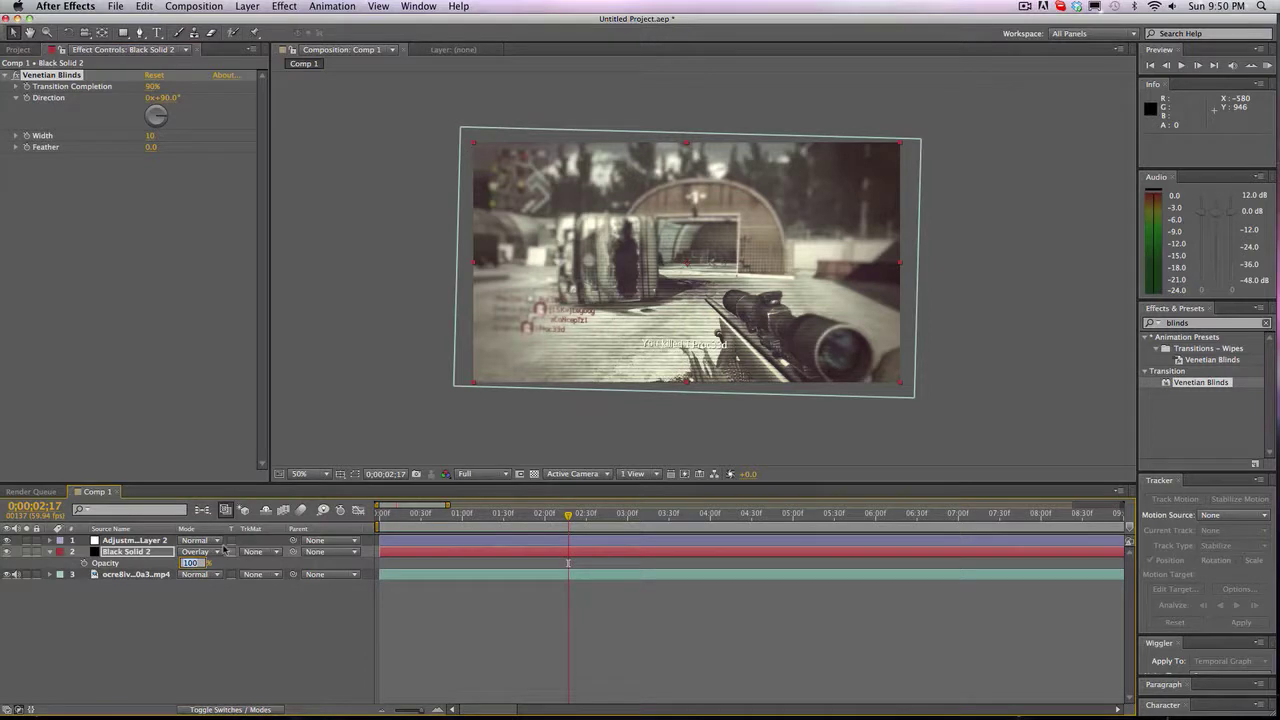
{"action": "type", "text": "60"}
{"action": "key", "text": "Return"}
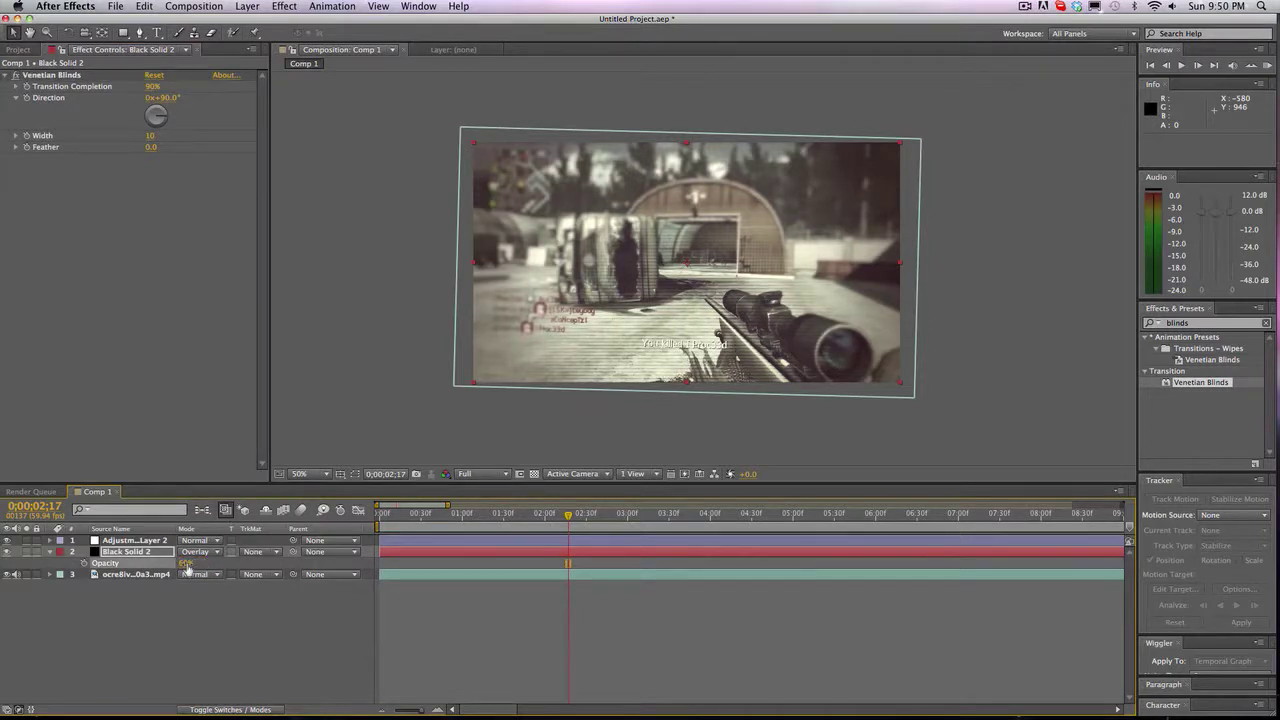
{"action": "left_click", "coordinate": [187, 563]}
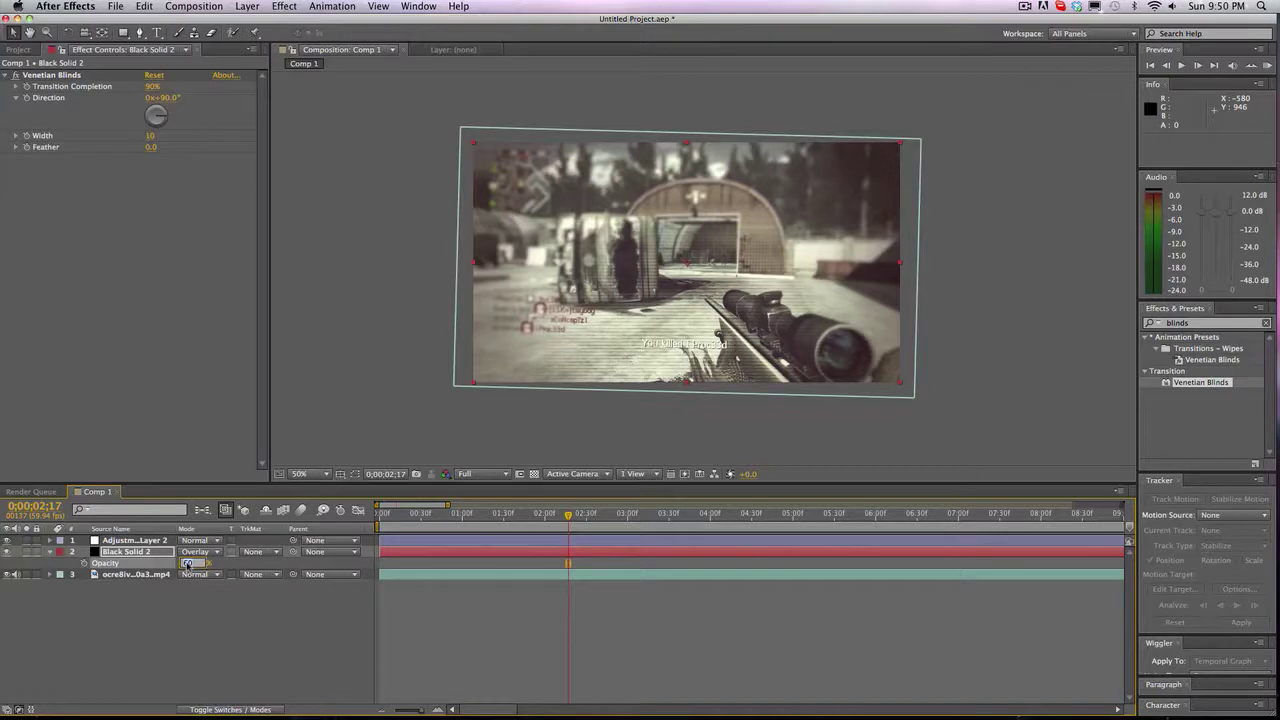
{"action": "left_click", "coordinate": [121, 173]}
Step: Set the Venetian Blinds Direction to 45° and the black solid's opacity to 50%
{"action": "mouse_move", "coordinate": [163, 122]}
{"action": "left_mouse_down"}
{"action": "mouse_move", "coordinate": [157, 105]}
{"action": "mouse_move", "coordinate": [171, 101]}
{"action": "left_mouse_up"}
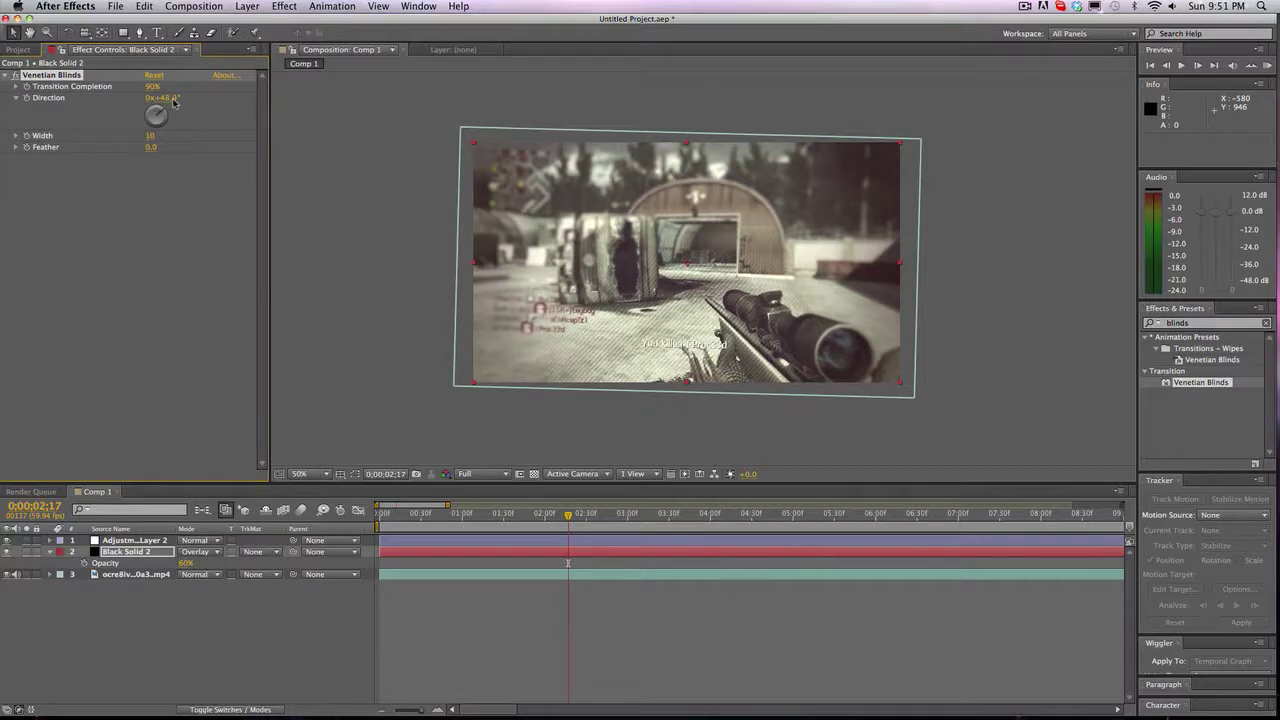
{"action": "left_click", "coordinate": [172, 99]}
{"action": "type", "text": "45"}
{"action": "key", "text": "Return"}
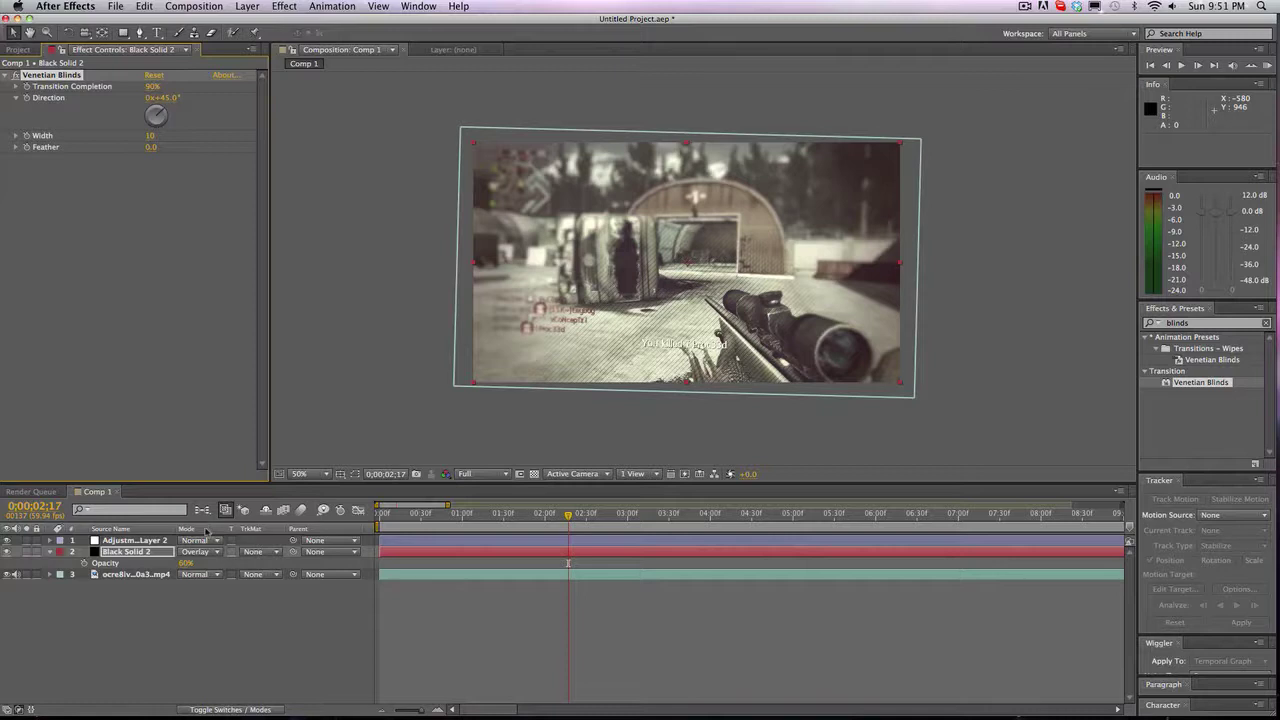
{"action": "left_click", "coordinate": [186, 563]}
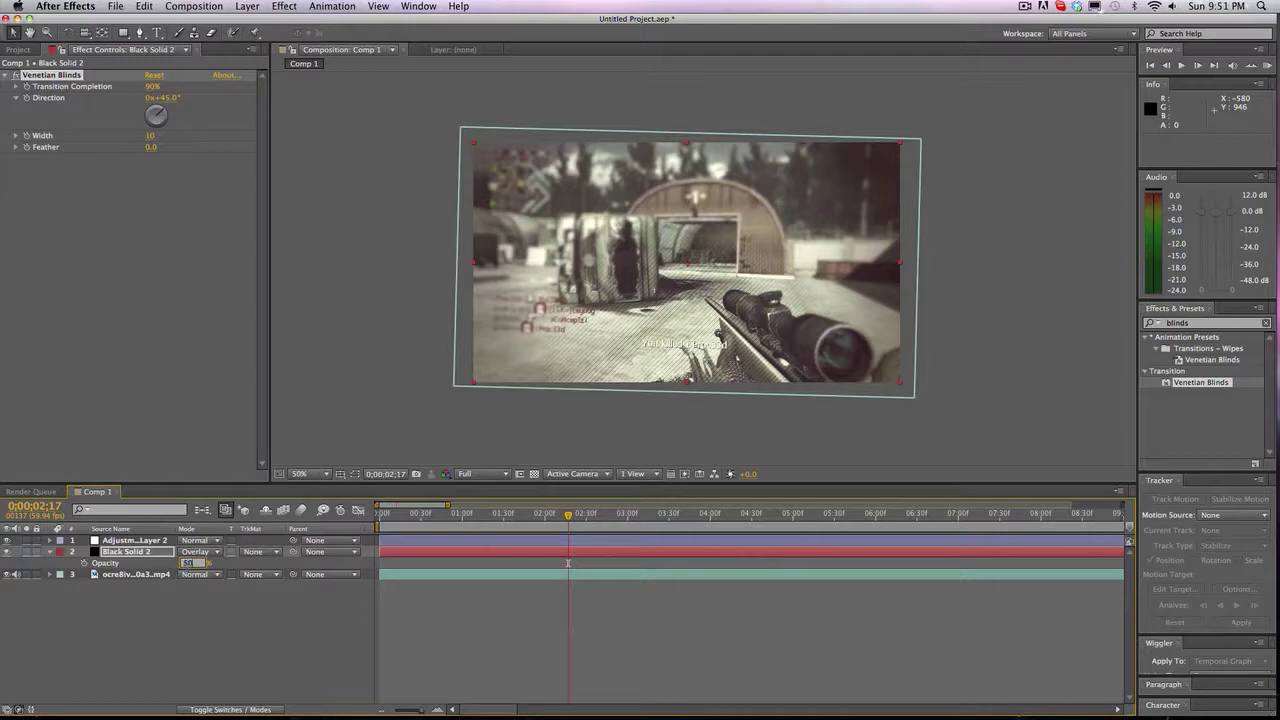
{"action": "key", "text": "Return"}
Step: Try a Width of 14 for the Venetian Blinds lines, and undo the change
{"action": "left_click", "coordinate": [152, 136]}
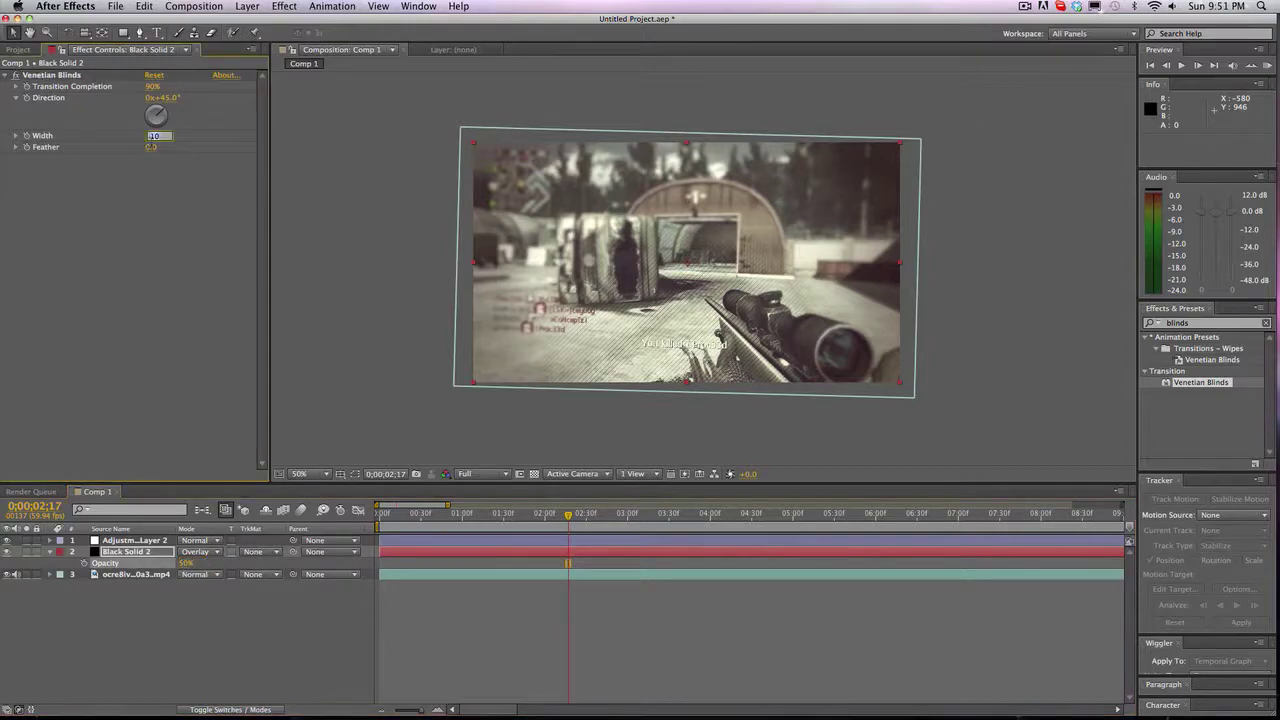
{"action": "type", "text": "14"}
{"action": "key", "text": "Return"}
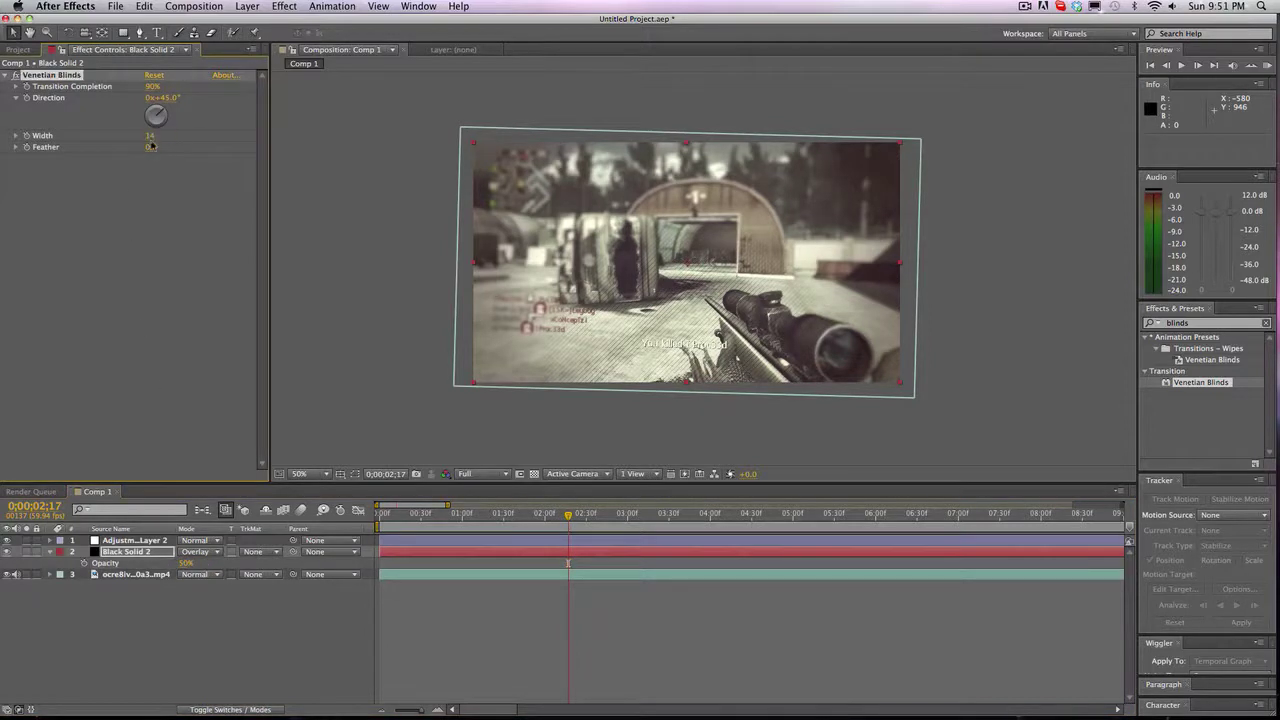
{"action": "left_click", "coordinate": [151, 136]}
{"action": "key", "text": "super+z"}
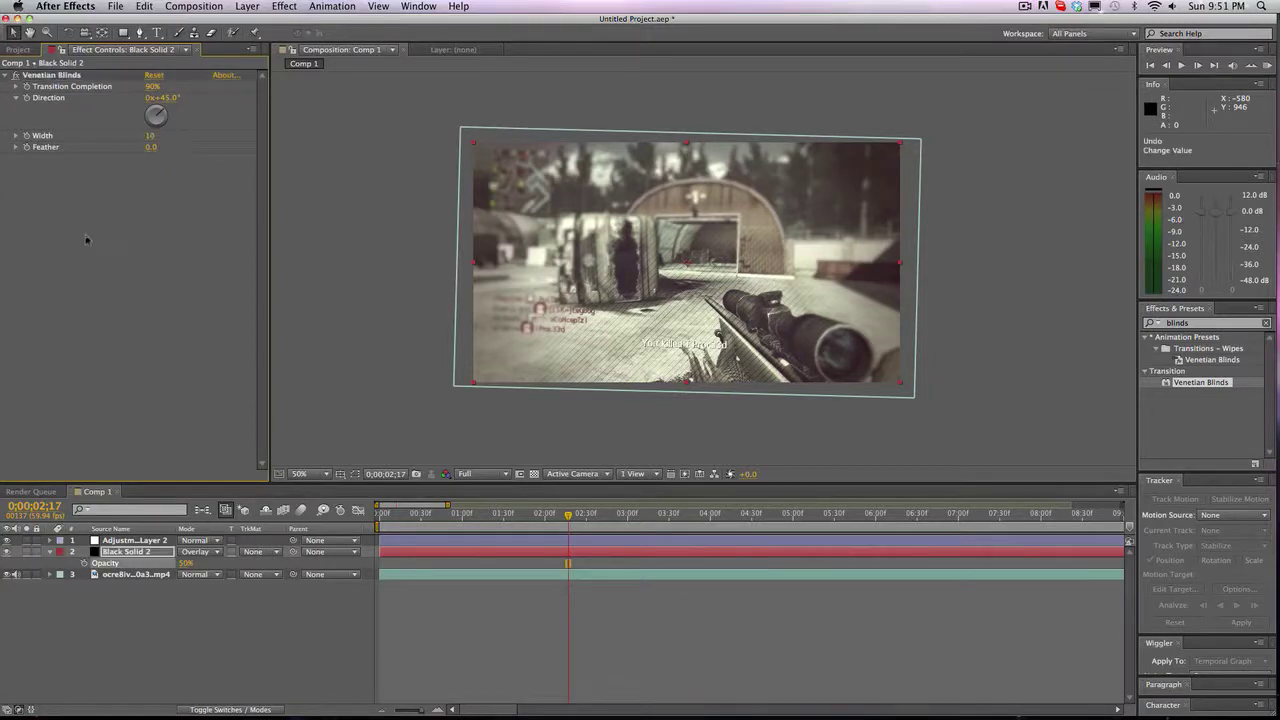
Step: Try a Venetian Blinds Transition Completion of 95%, and settle on 93%
{"action": "left_click", "coordinate": [153, 87]}
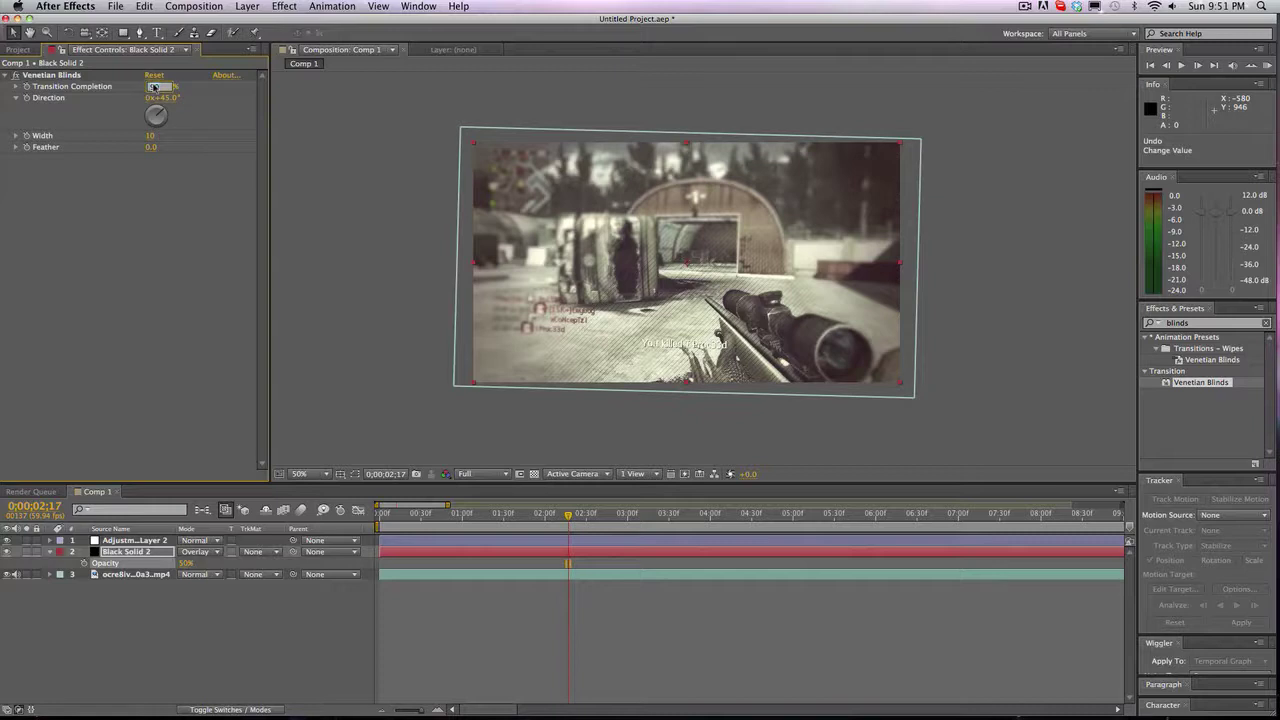
{"action": "type", "text": "95"}
{"action": "key", "text": "Return"}
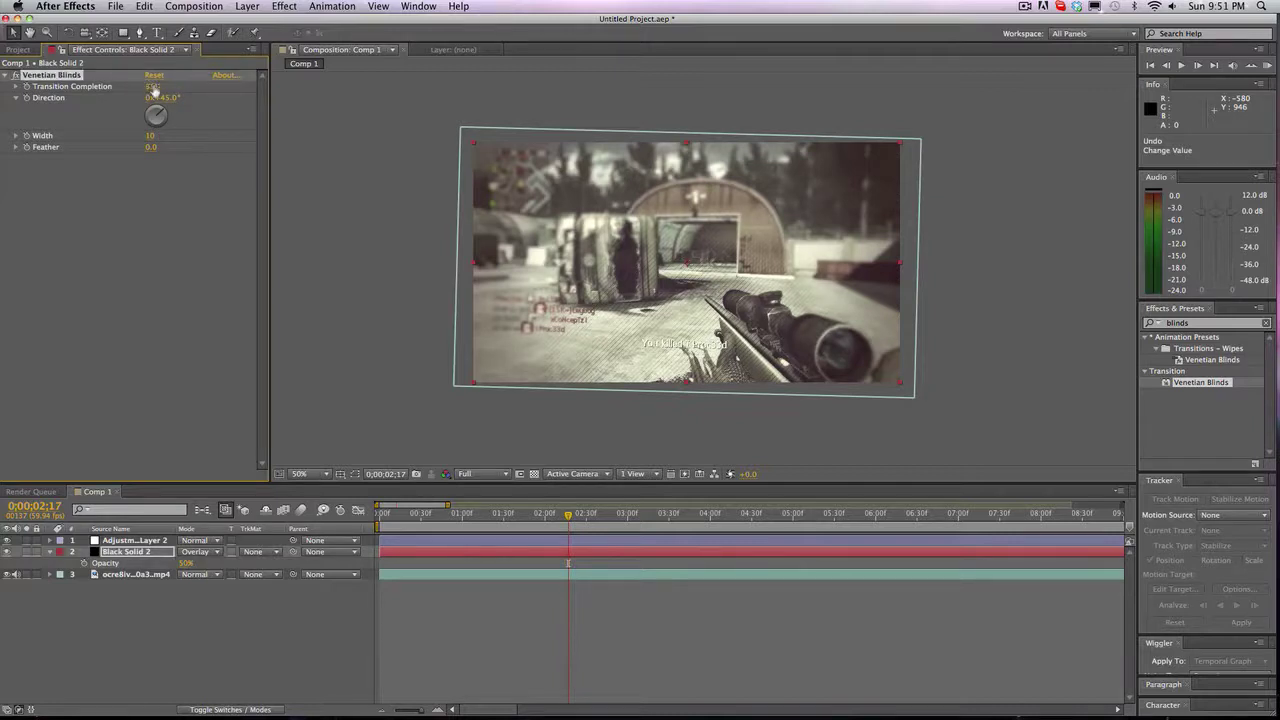
{"action": "left_click", "coordinate": [312, 189]}
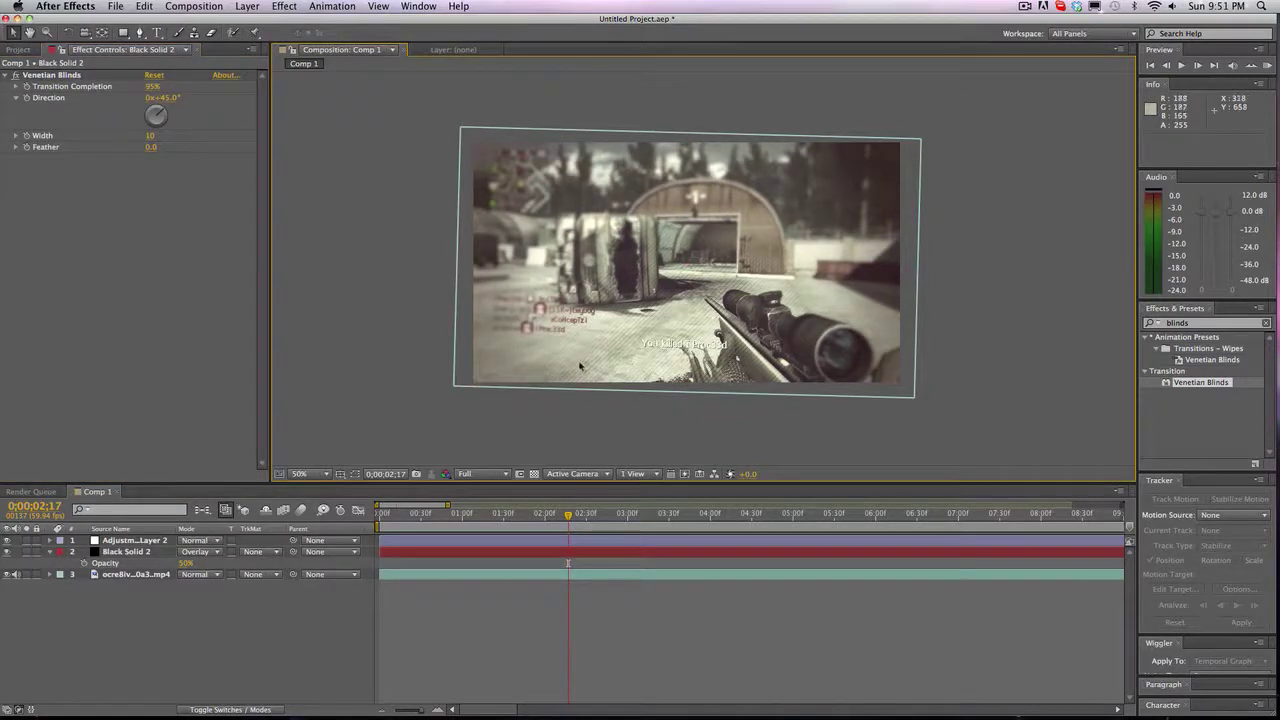
{"action": "left_click", "coordinate": [155, 87]}
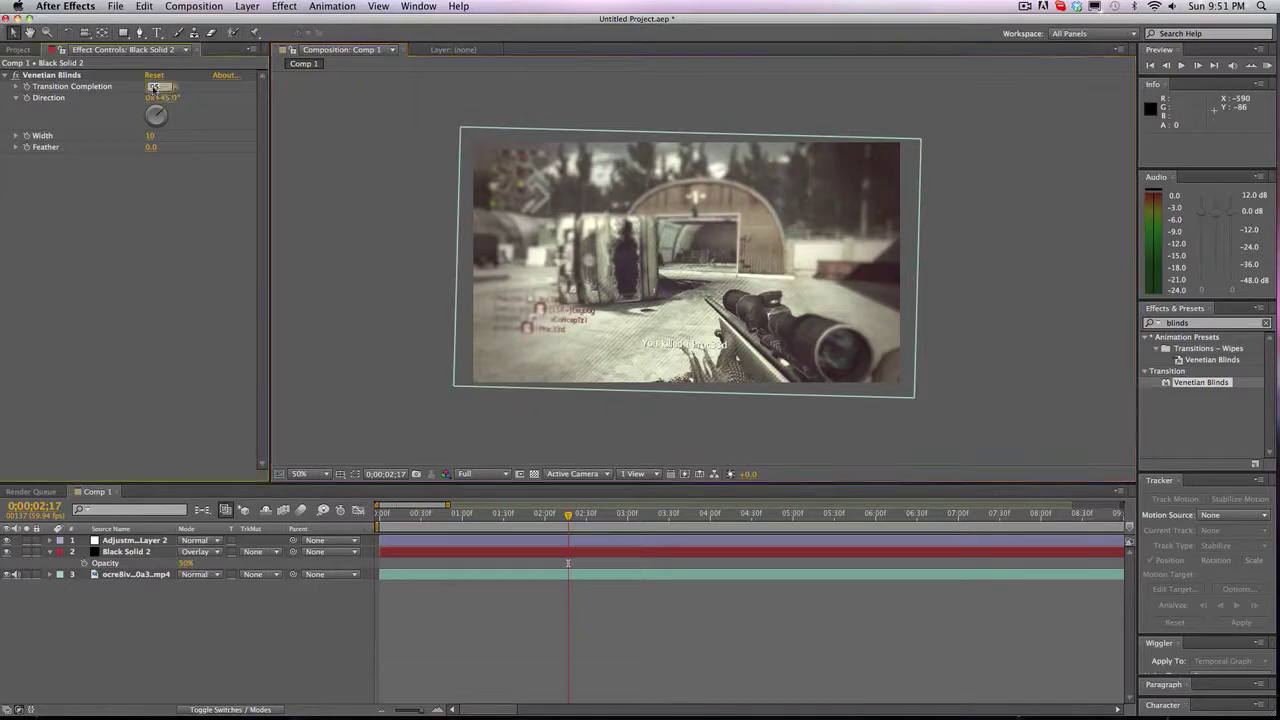
{"action": "type", "text": "93"}
{"action": "key", "text": "Return"}
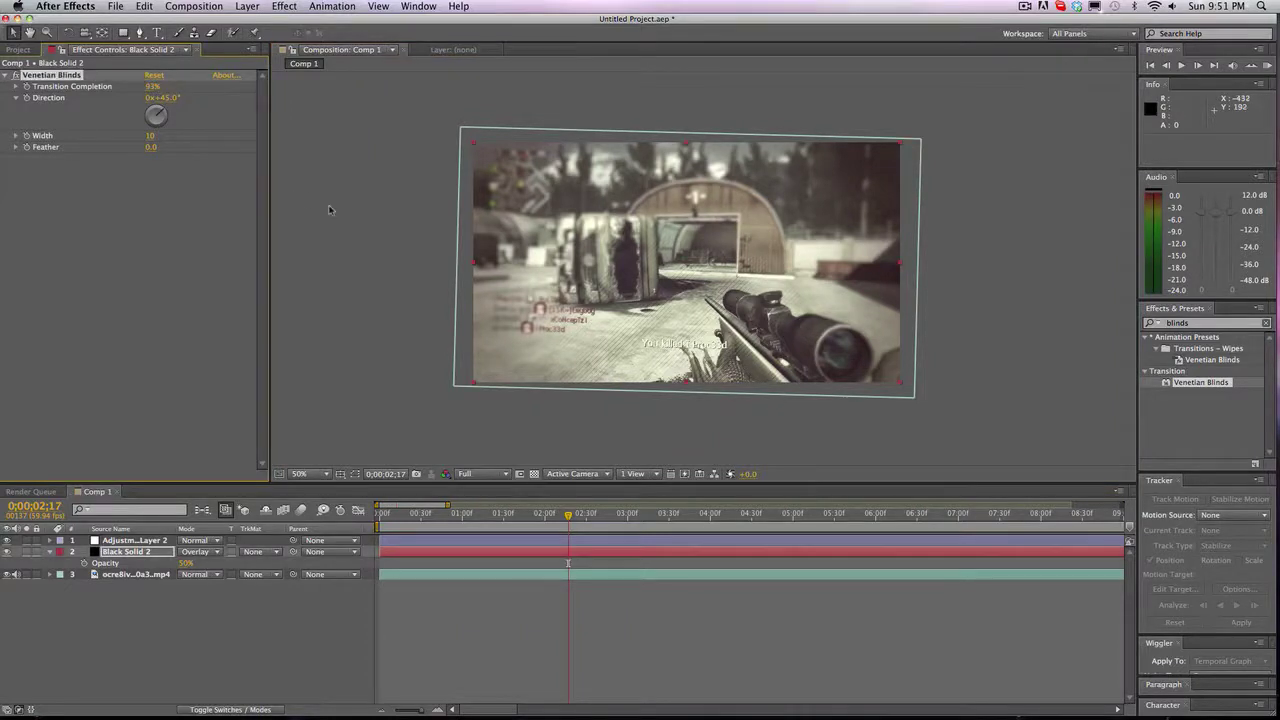
{"action": "left_click", "coordinate": [322, 179]}
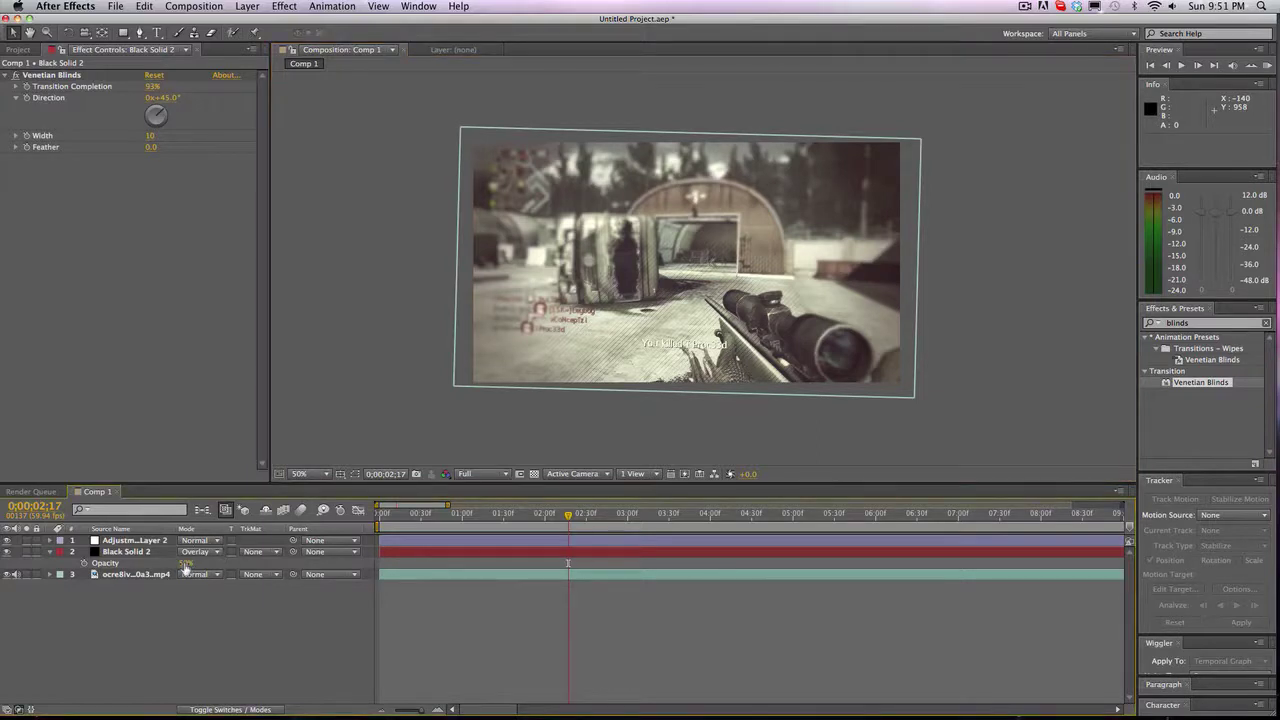
Step: Try the black solid at full opacity, and set its opacity to 60%
{"action": "left_click_drag", "start_coordinate": [185, 567], "coordinate": [304, 576]}
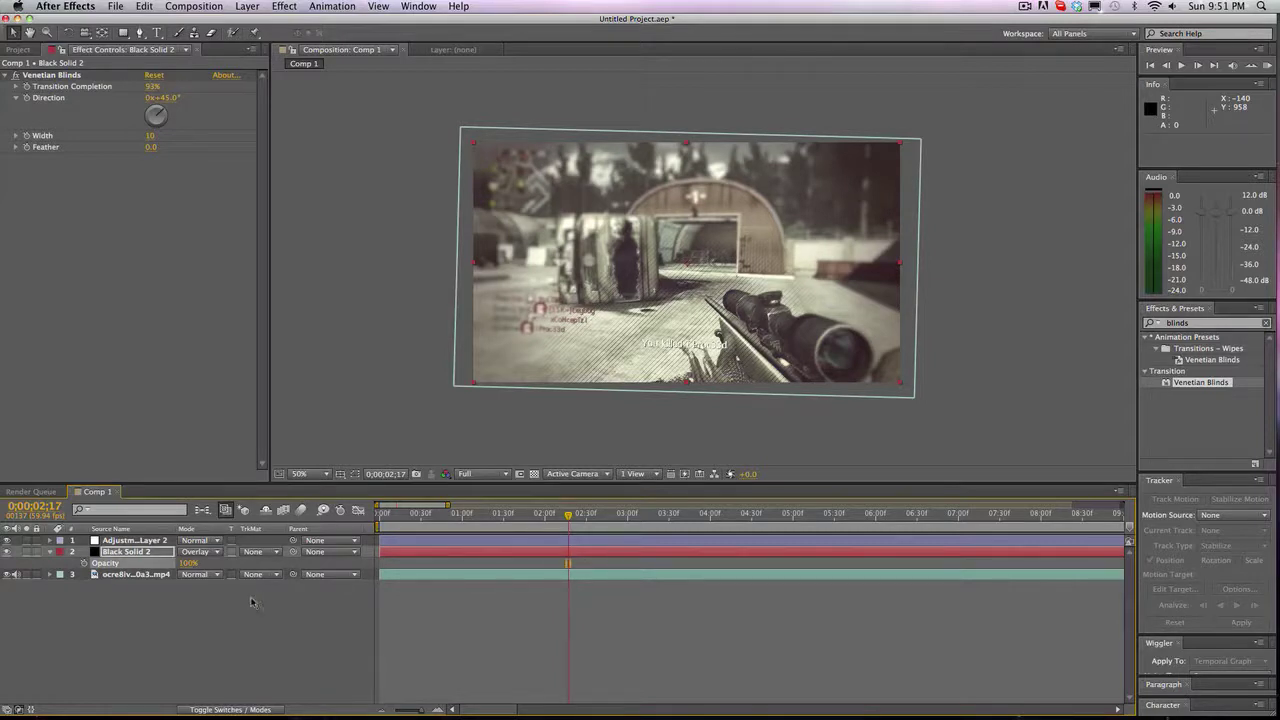
{"action": "left_click", "coordinate": [189, 563]}
{"action": "type", "text": "20"}
{"action": "key", "text": "Return"}
Step: Keyframe the Venetian Blinds Direction from 45° at the start of the composition to 90° at 0;00;03;00
{"action": "left_click_drag", "start_coordinate": [570, 516], "coordinate": [379, 514]}
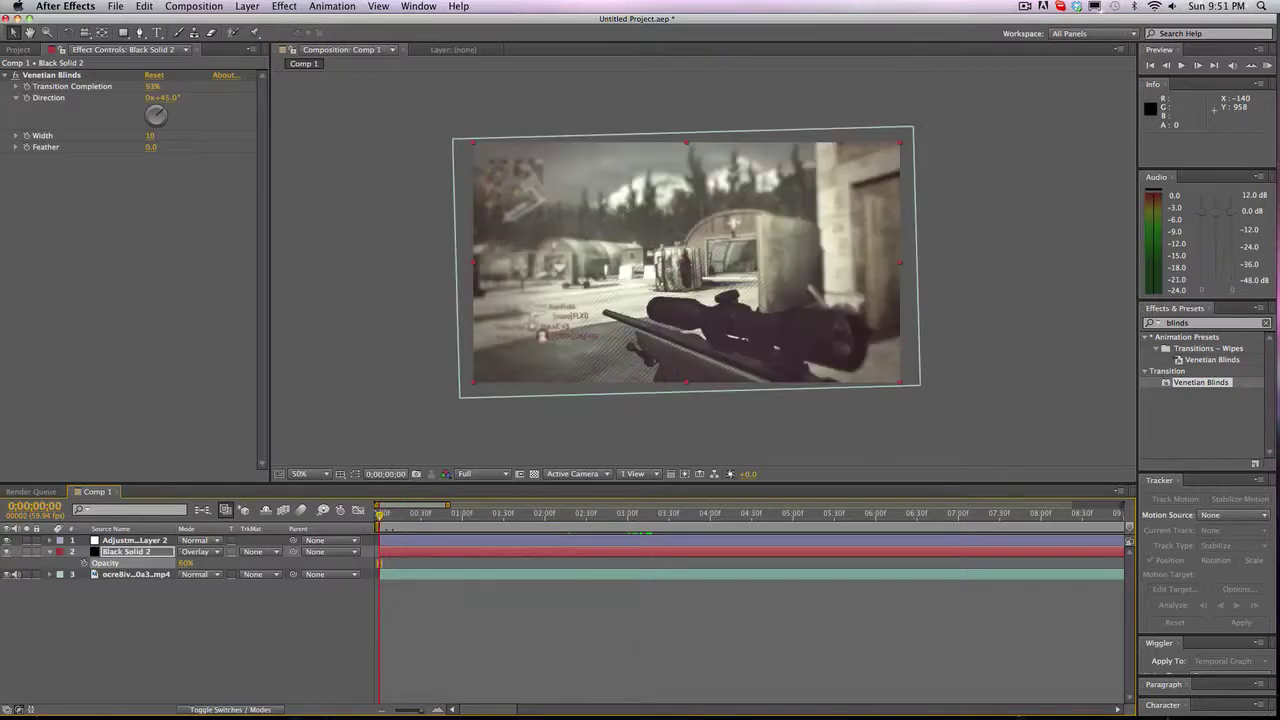
{"action": "left_click", "coordinate": [119, 119]}
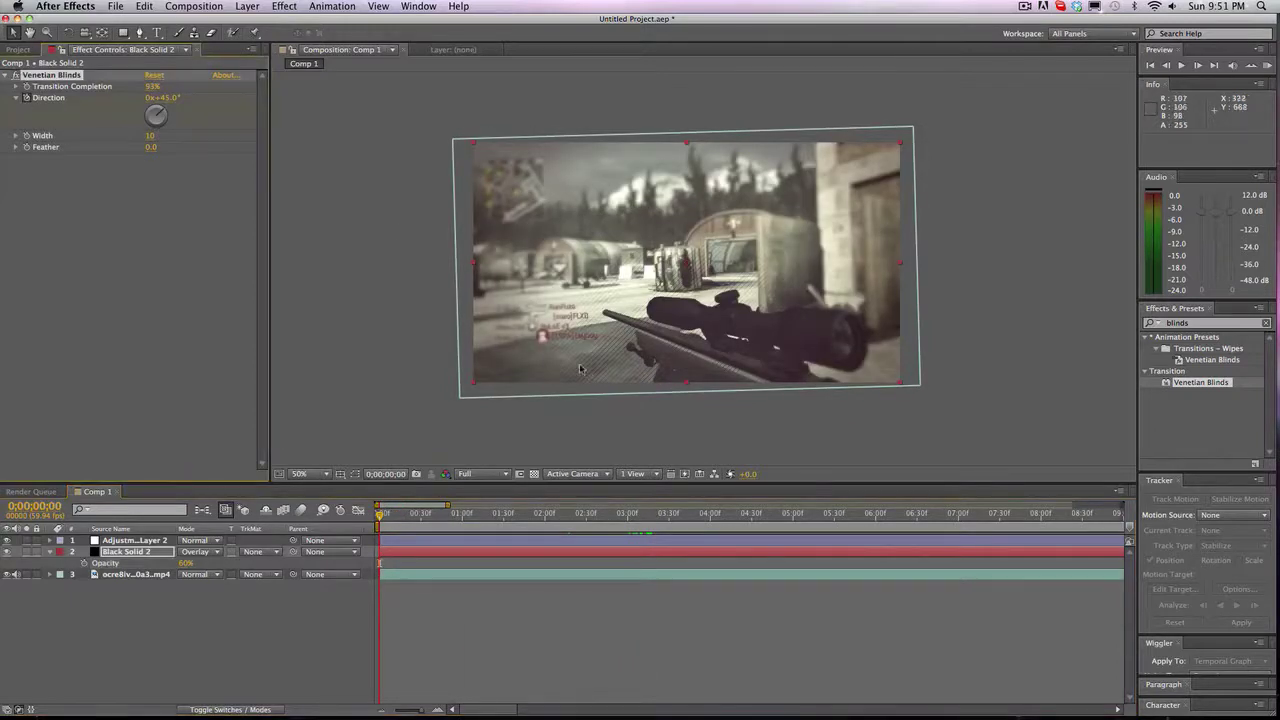
{"action": "left_click", "coordinate": [627, 514]}
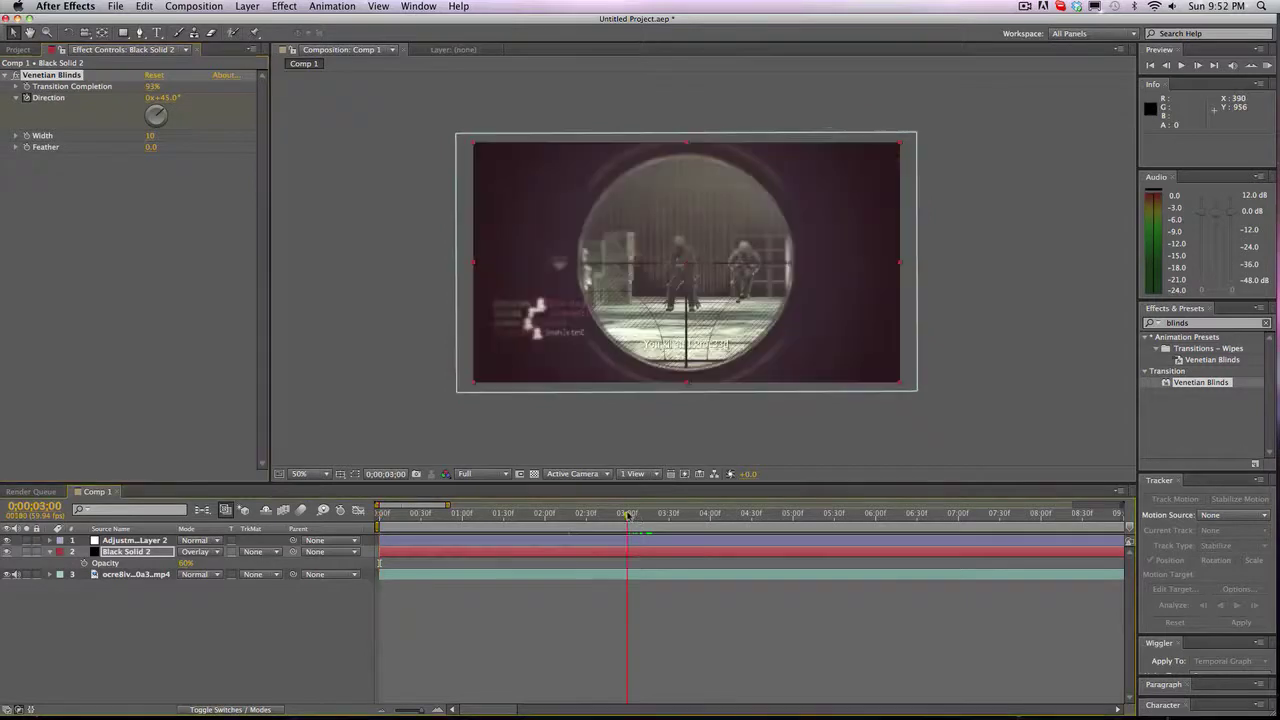
{"action": "left_click", "coordinate": [165, 97]}
{"action": "type", "text": "90"}
{"action": "key", "text": "Return"}
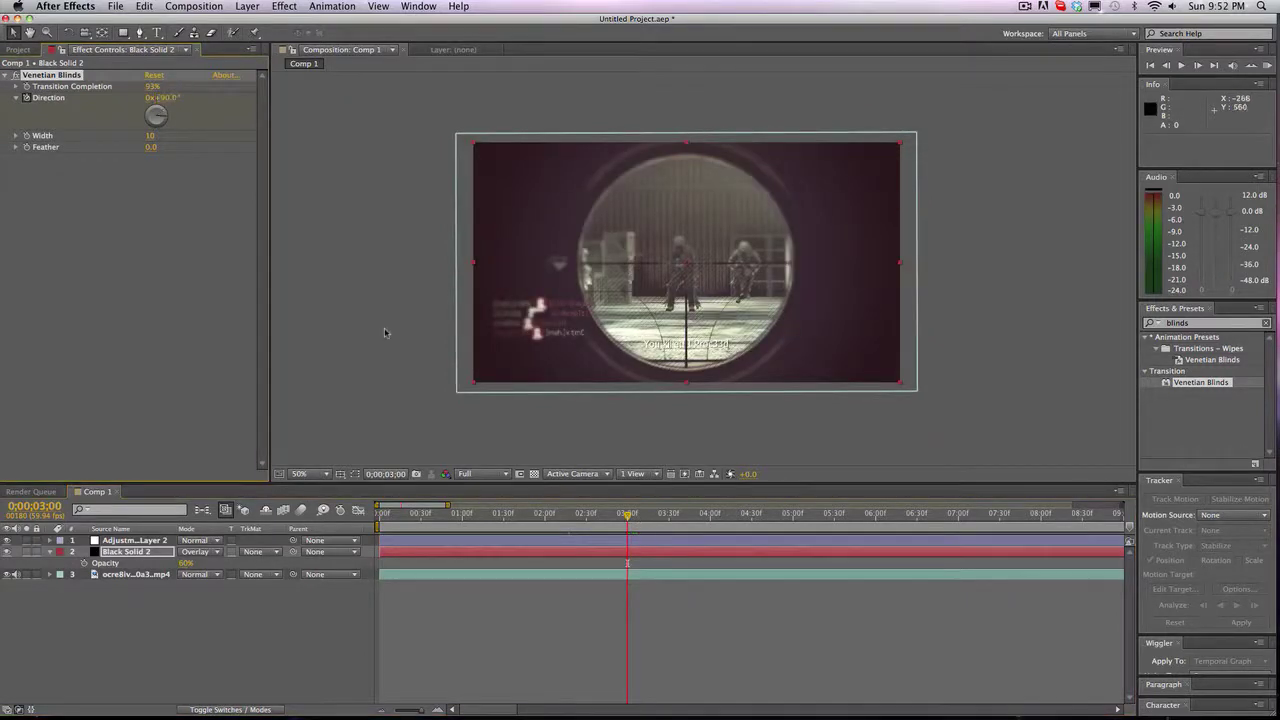
Step: Check the rotating Venetian Blinds lines at several moments within the first three seconds of the composition
{"action": "left_click", "coordinate": [418, 515]}
{"action": "left_click_drag", "start_coordinate": [418, 517], "coordinate": [492, 515]}
{"action": "left_click", "coordinate": [565, 517]}
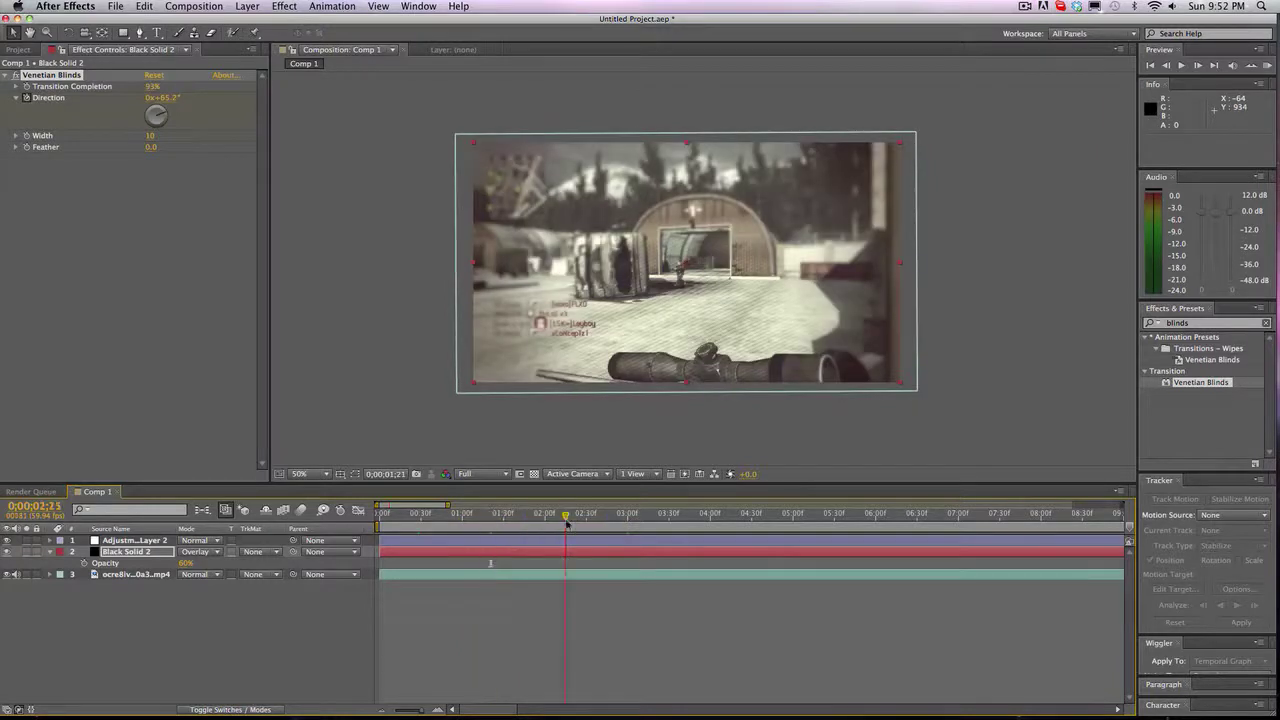
{"action": "left_click", "coordinate": [596, 517]}
{"action": "left_click", "coordinate": [630, 517]}
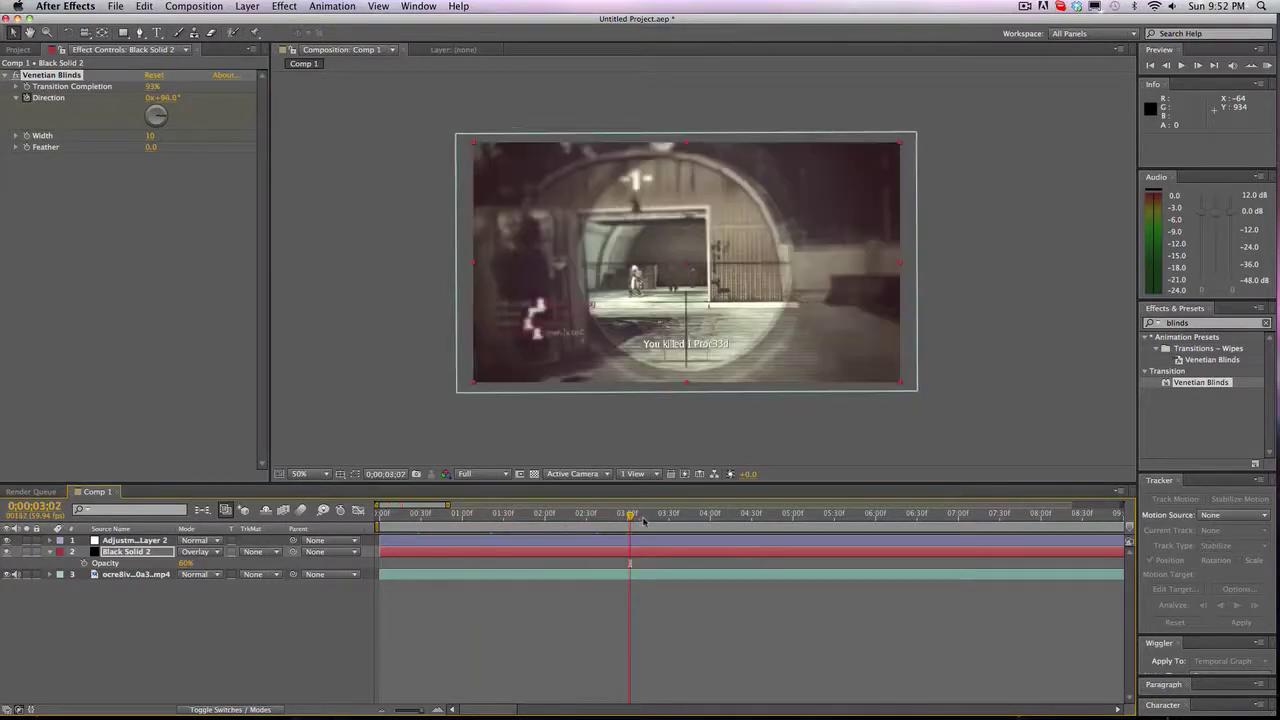
{"action": "left_click", "coordinate": [567, 517]}
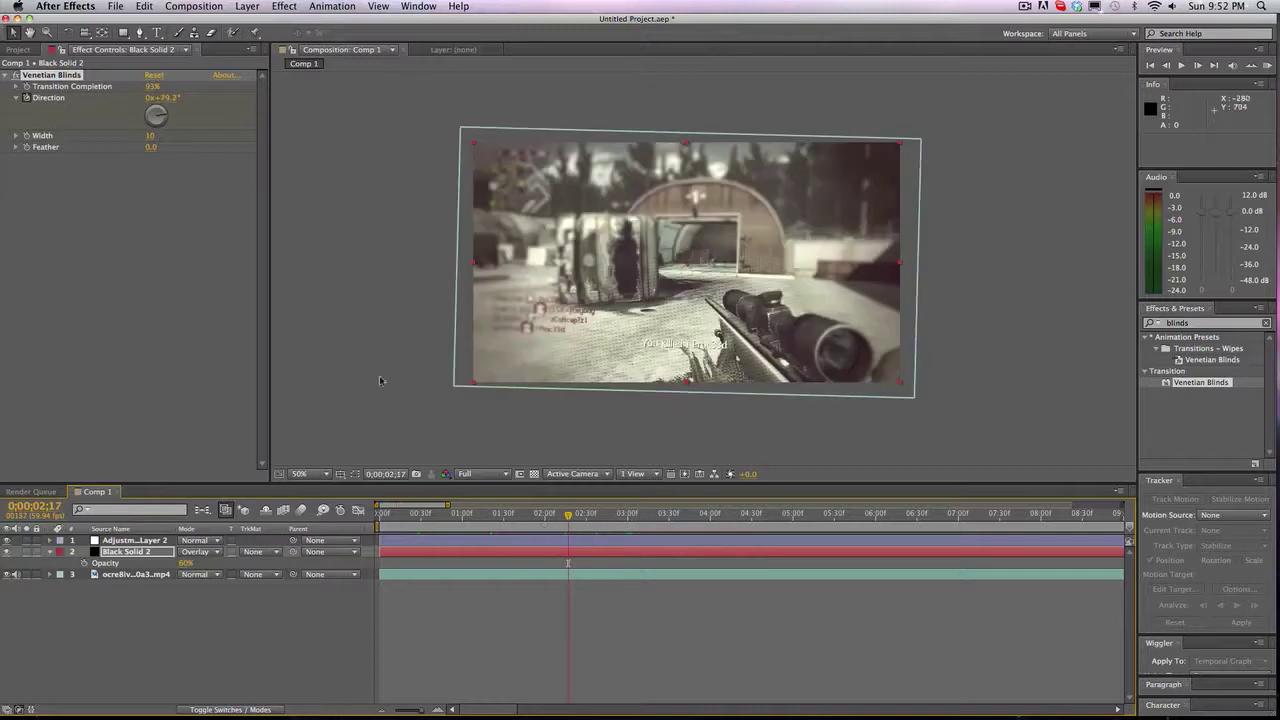
{"action": "left_click", "coordinate": [398, 404]}
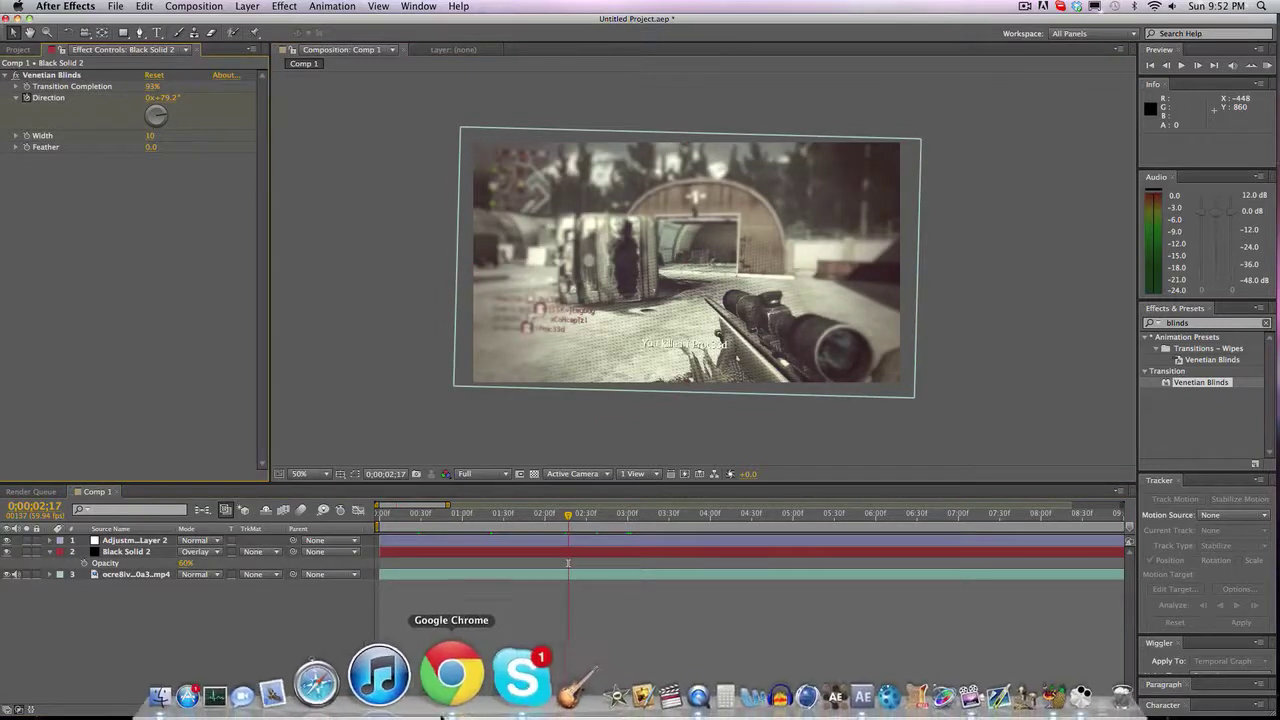
{"action": "left_click", "coordinate": [486, 675]}
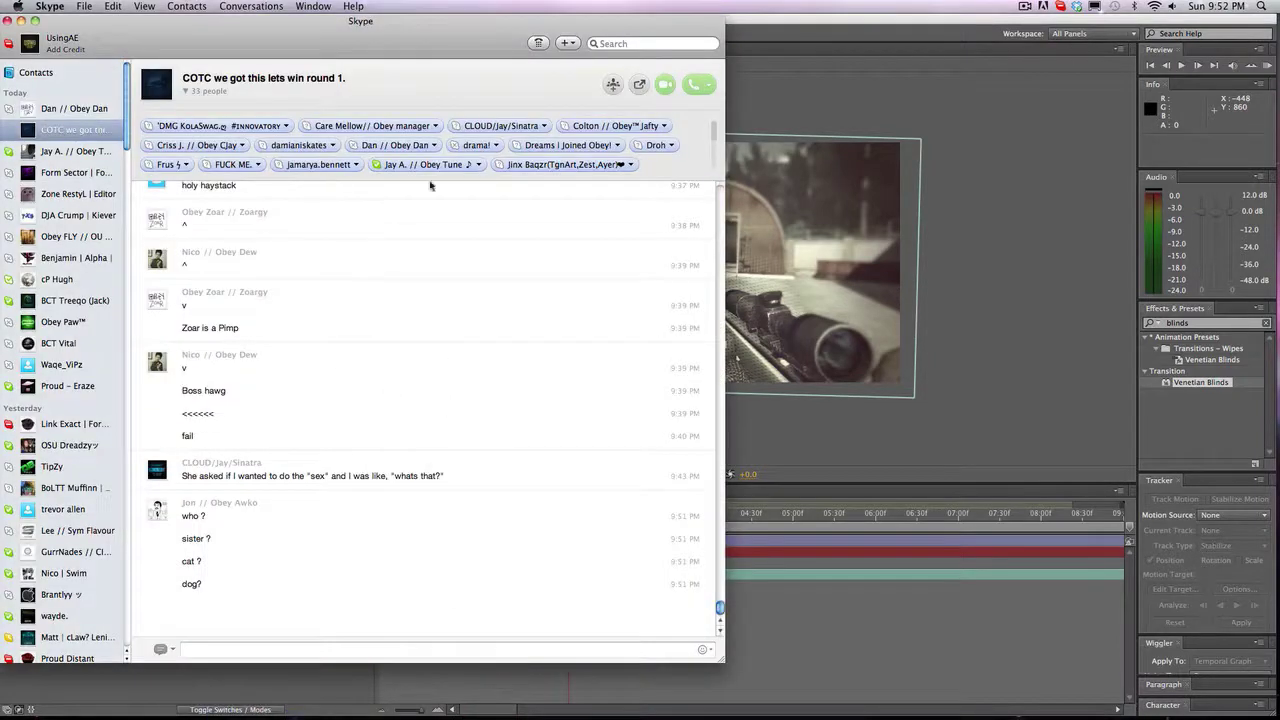
{"action": "left_click", "coordinate": [982, 128]}
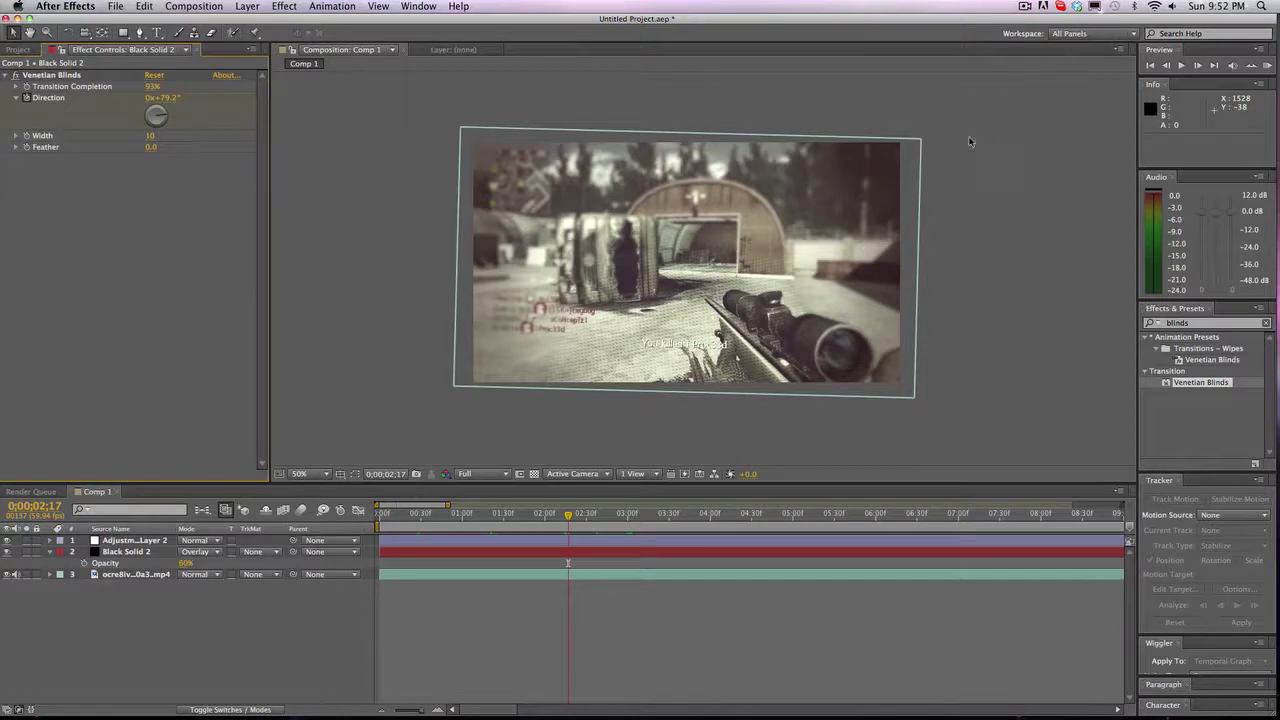
{"action": "left_click", "coordinate": [715, 551]}
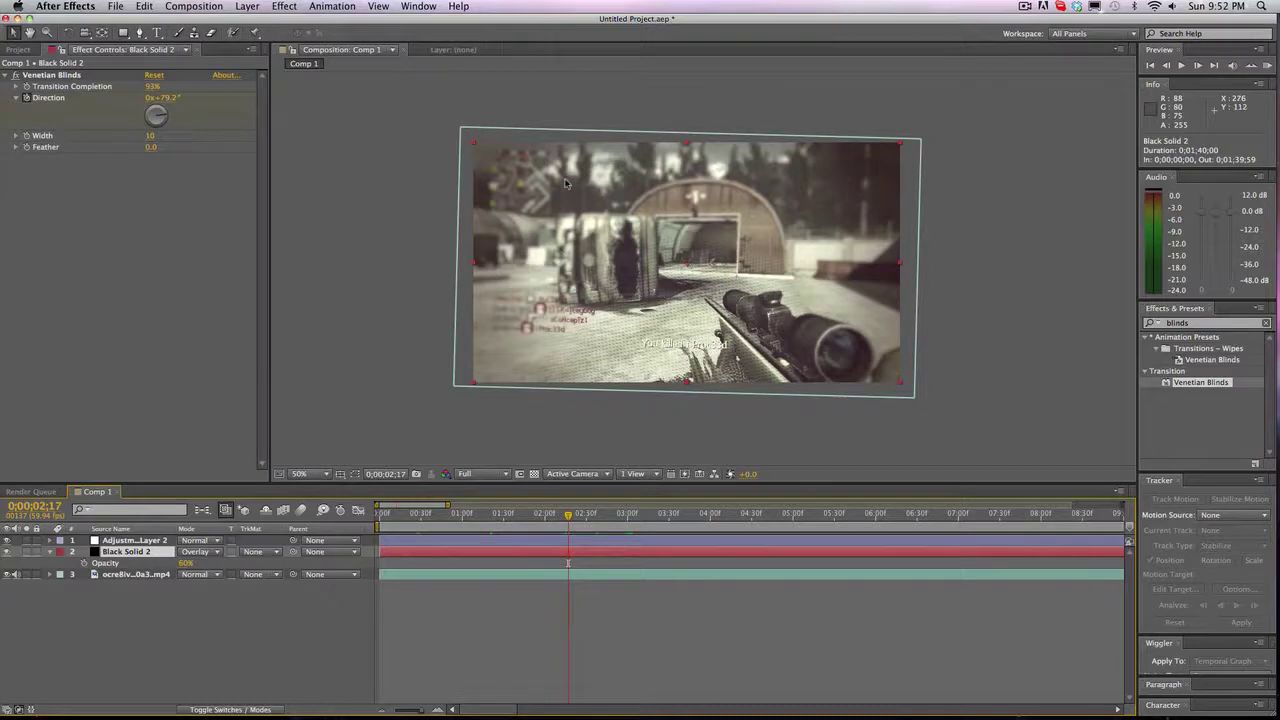
{"action": "mouse_move", "coordinate": [634, 708]}
{"action": "left_click", "coordinate": [983, 177]}
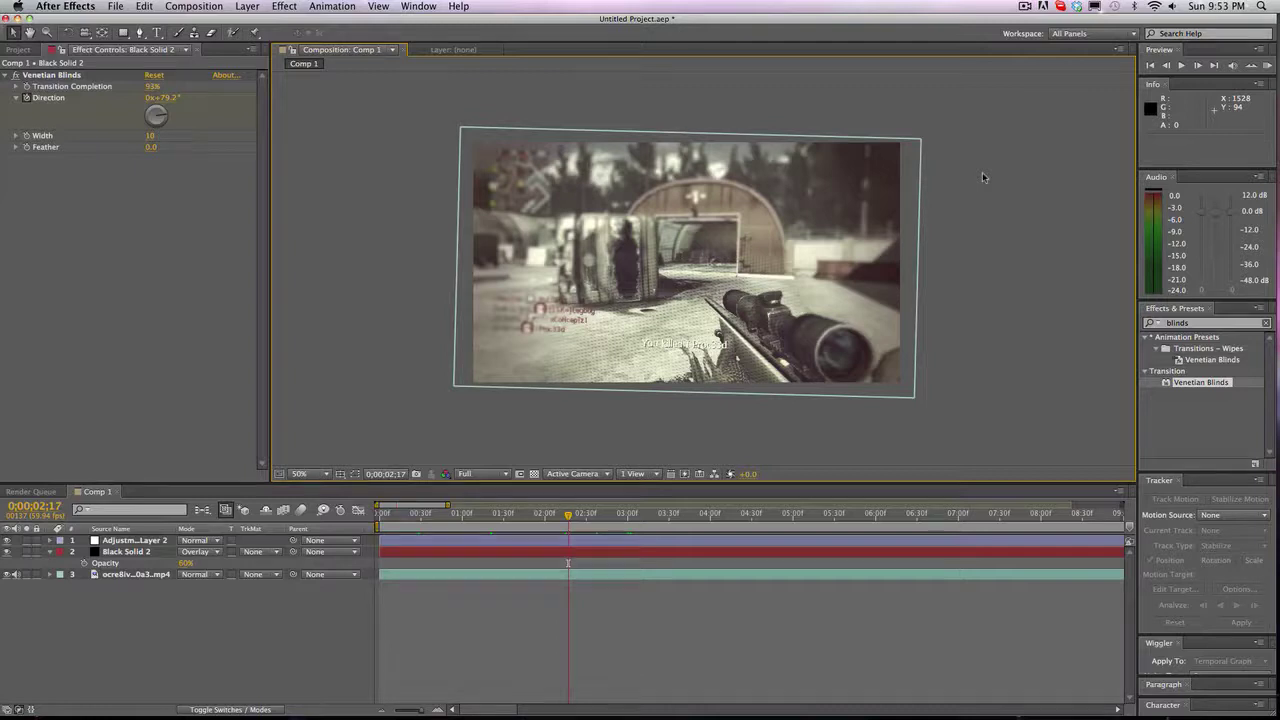
{"action": "left_click_drag", "start_coordinate": [962, 107], "coordinate": [421, 418]}
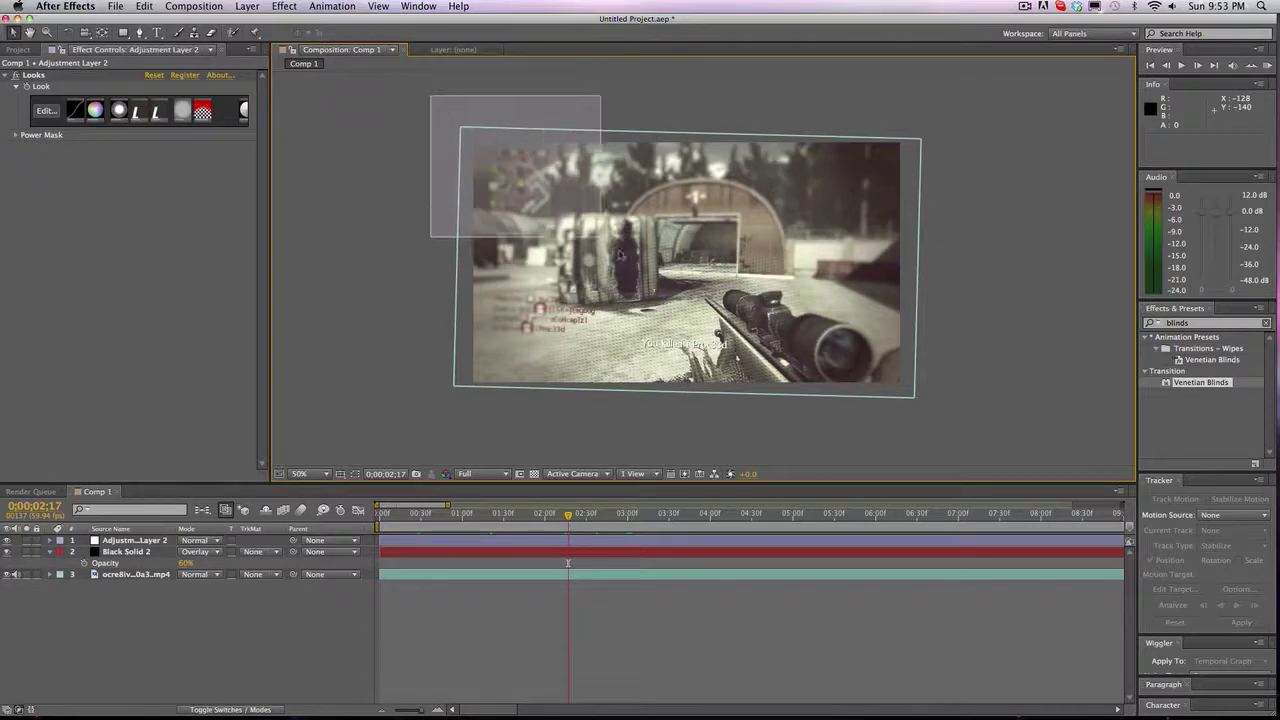